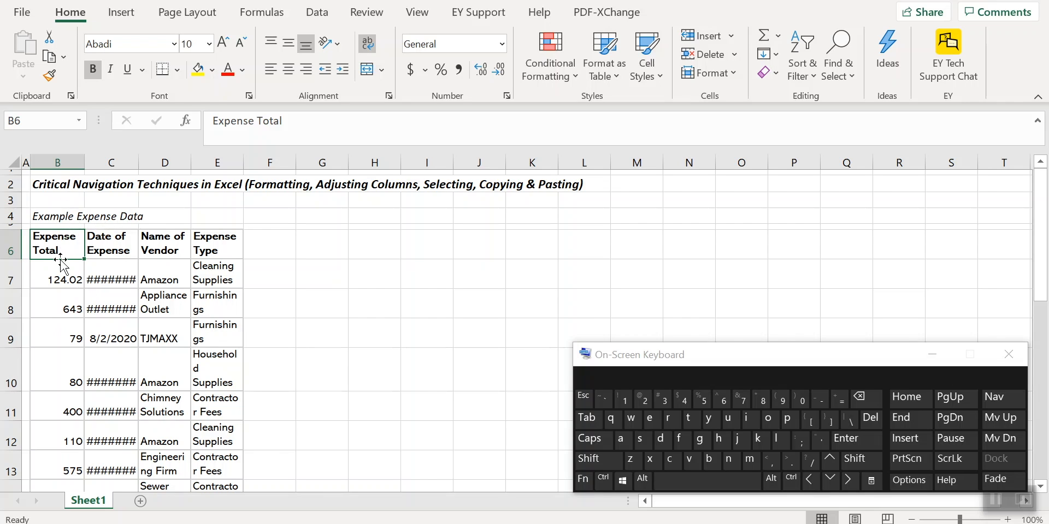
click(64, 185)
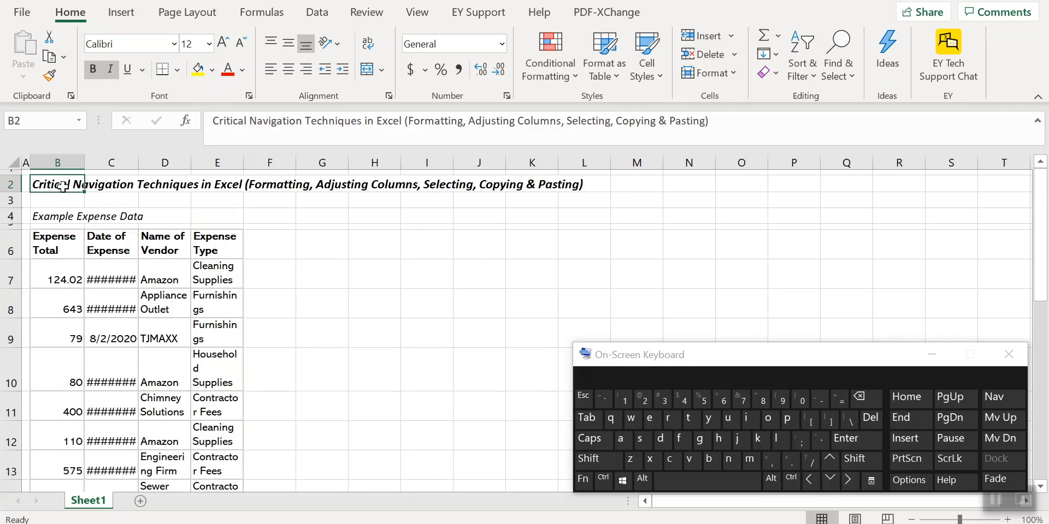
click(59, 250)
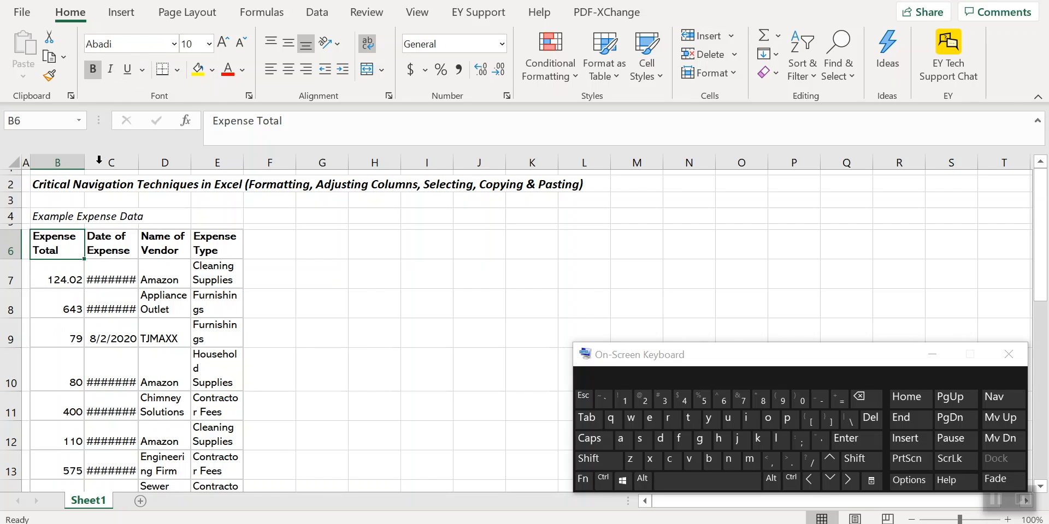
click(52, 185)
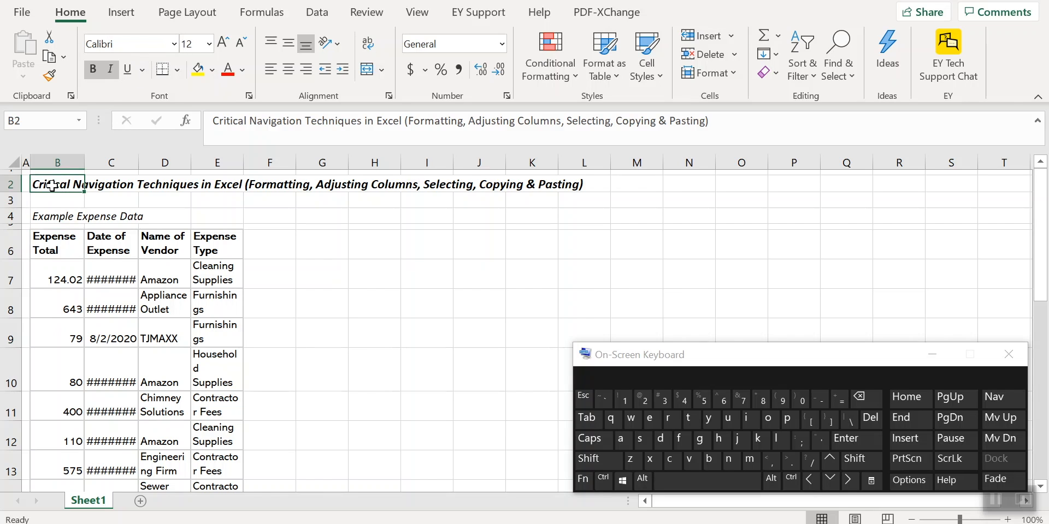
click(73, 250)
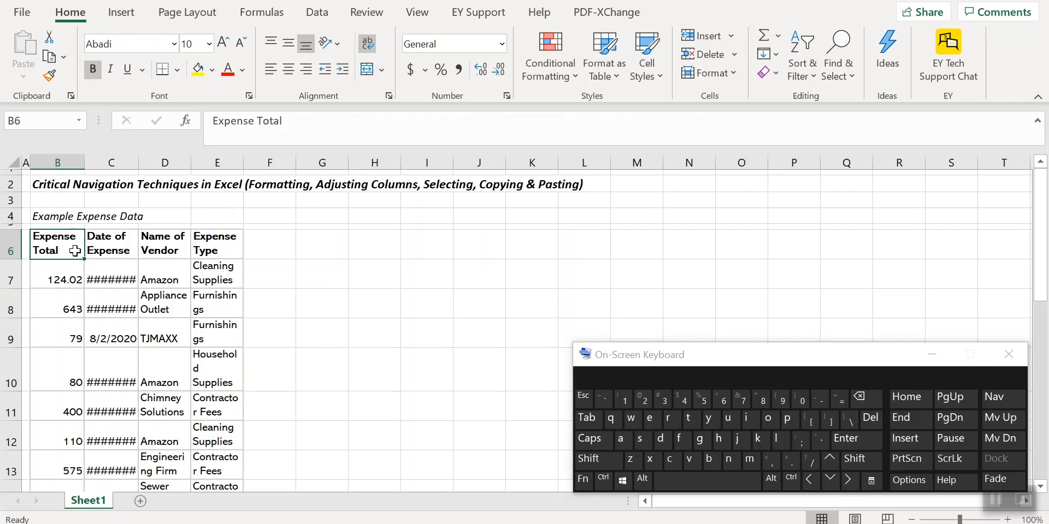
key(ctrl+shift+Right)
key(ctrl+shift+Down)
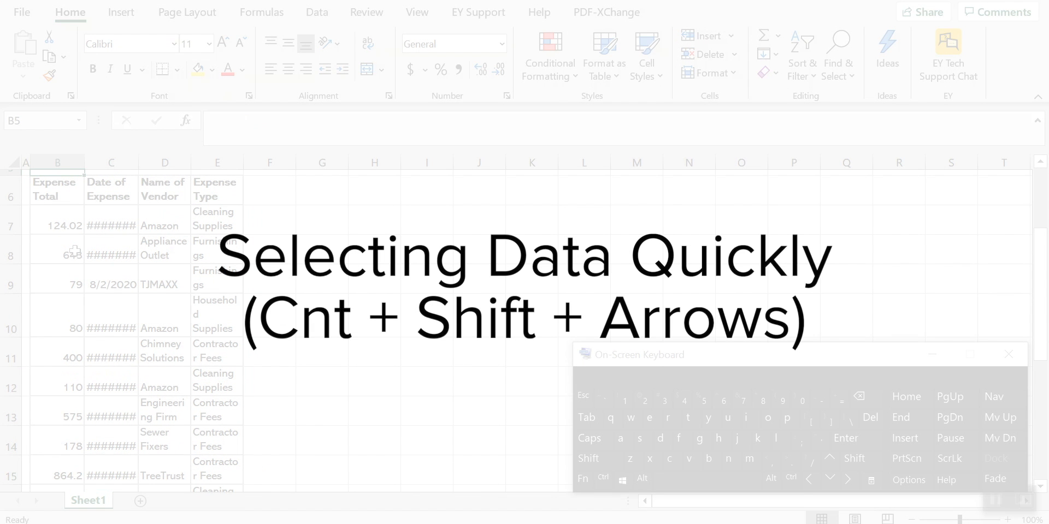
key(Up)
Extend the selection from B6 across the header row to E6 and on to the sheet's last column, and return to B6.
click(48, 203)
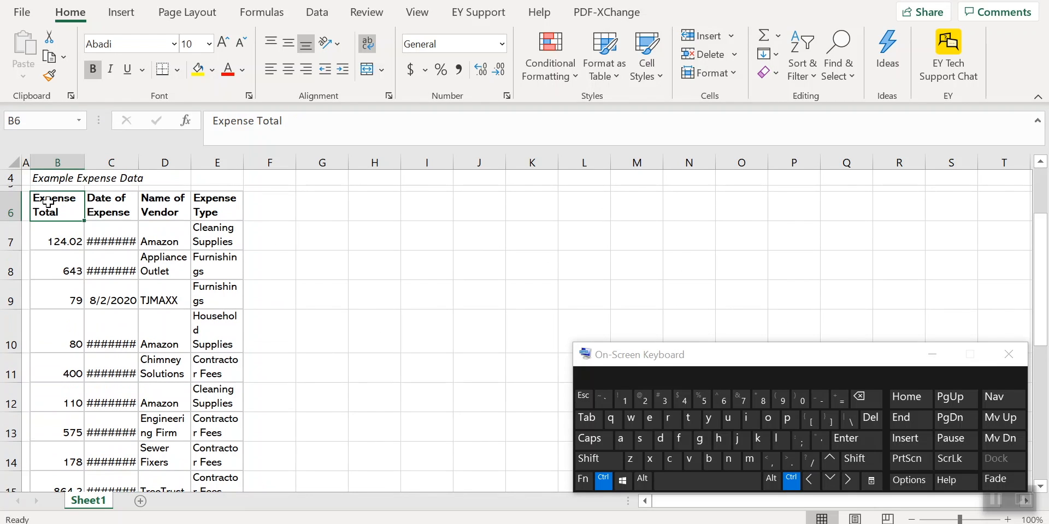
key(shift)
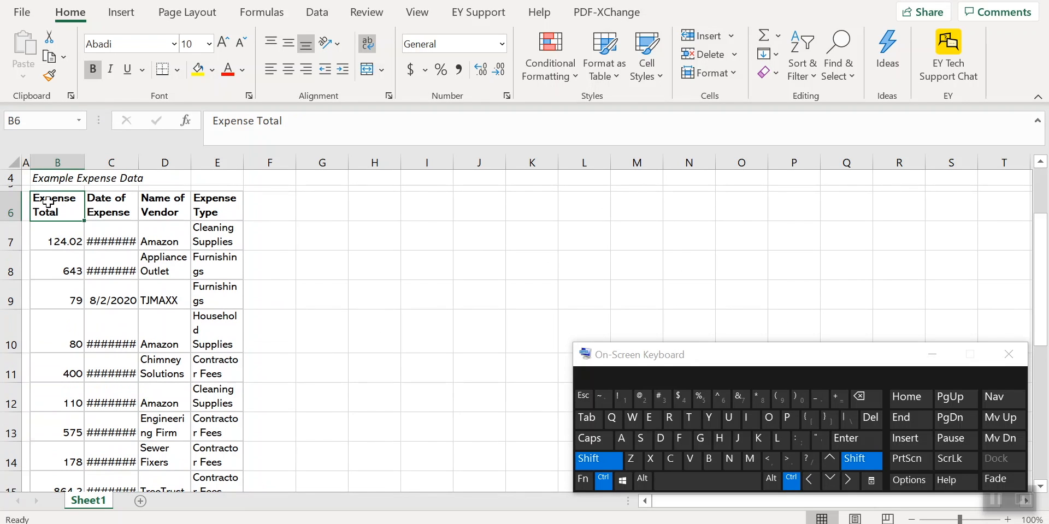
key(ctrl+shift+Right)
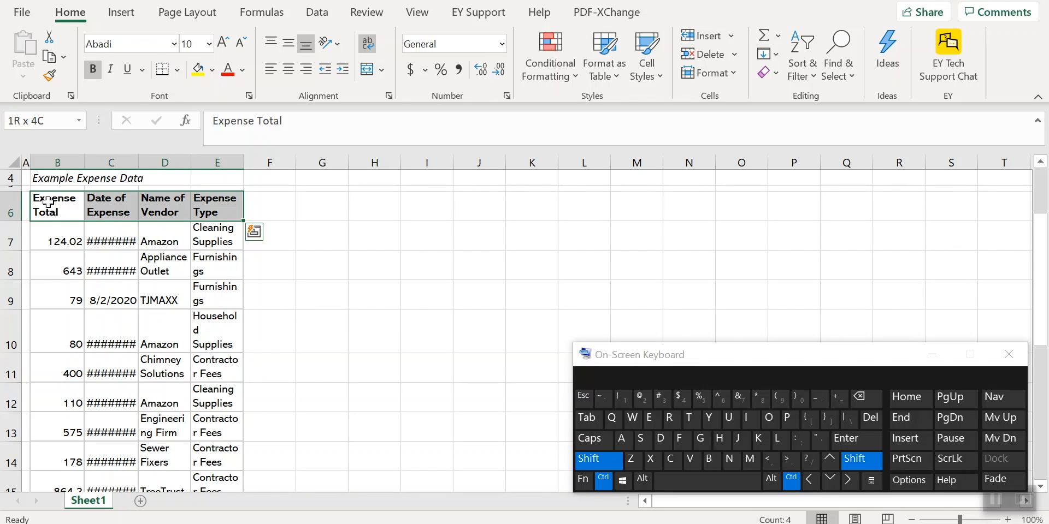
key(ctrl+shift+Right)
key(ctrl+shift+Left)
key(ctrl+shift+Left)
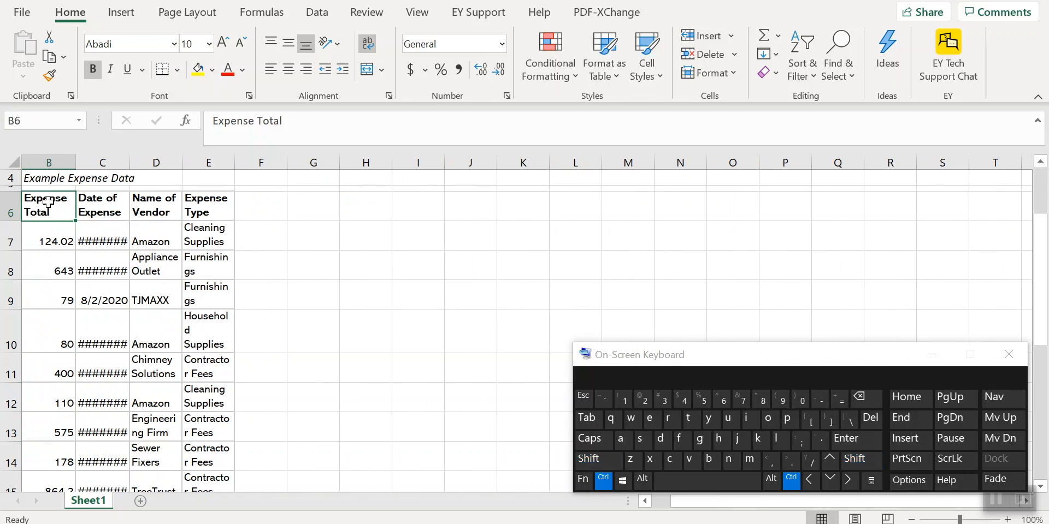
key(ctrl+Left)
key(Right)
Extend the selection from B6 one cell at a time down and across to F10, and shrink it back to B6.
key(shift)
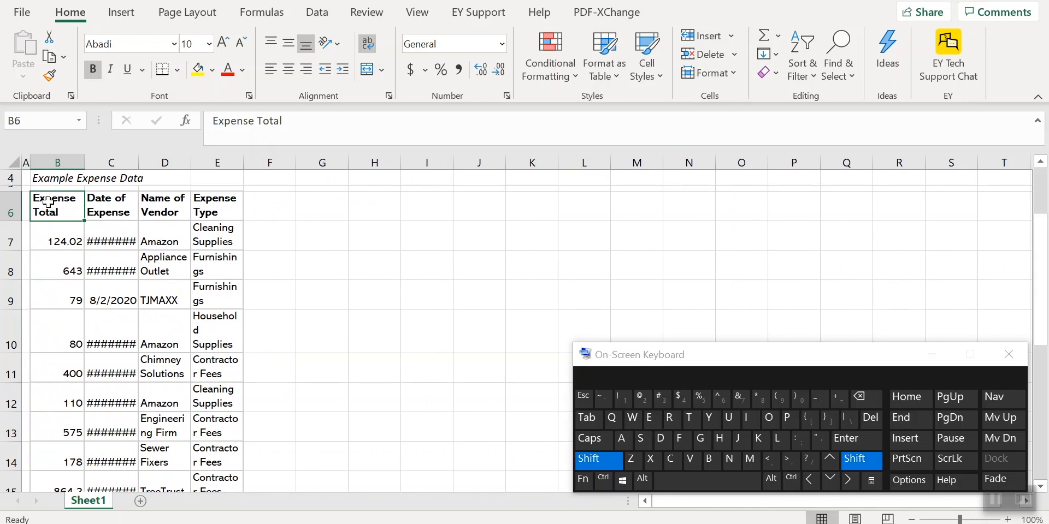
key(shift+Down)
key(shift+Right)
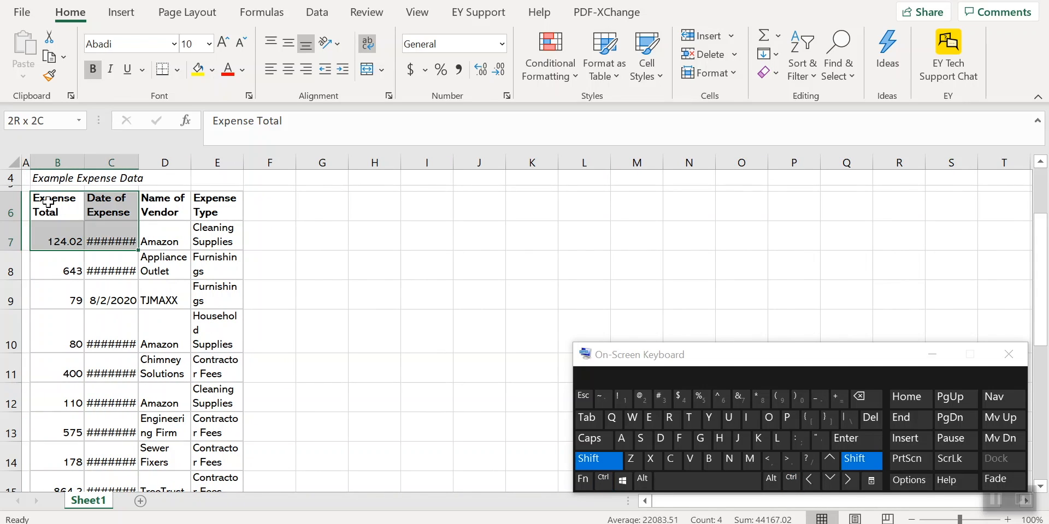
key(shift+Down)
key(shift+Right)
key(shift+Down)
key(shift+Right)
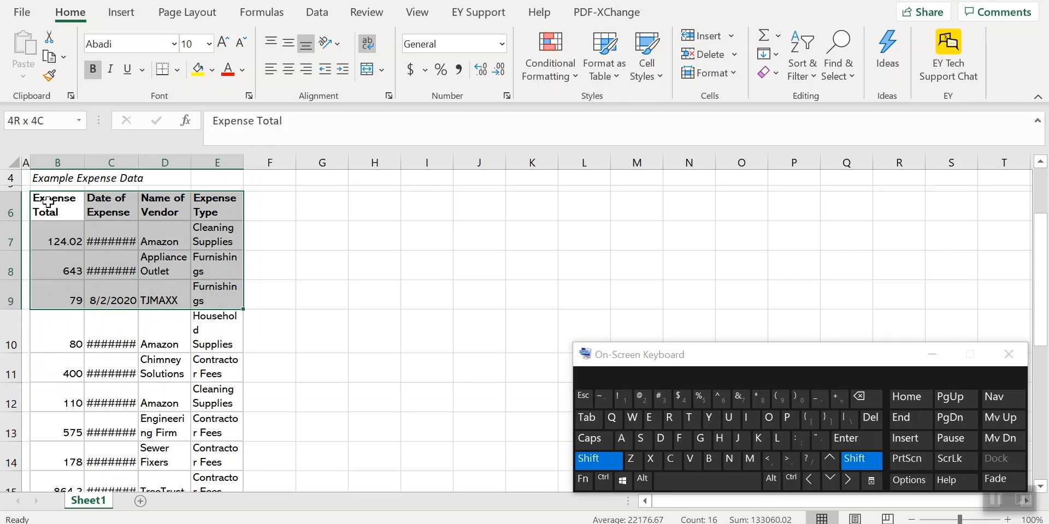
key(shift+Down)
key(shift+Right)
key(shift+Left)
key(shift+Left)
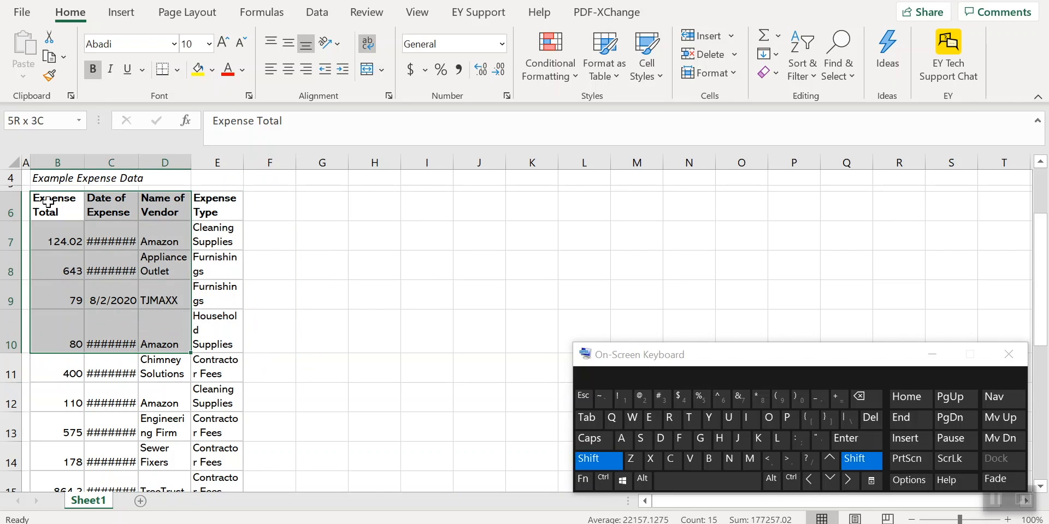
key(shift+Up)
key(shift+Left)
key(shift+Up)
key(shift+Left)
key(shift+Up)
key(shift+Up)
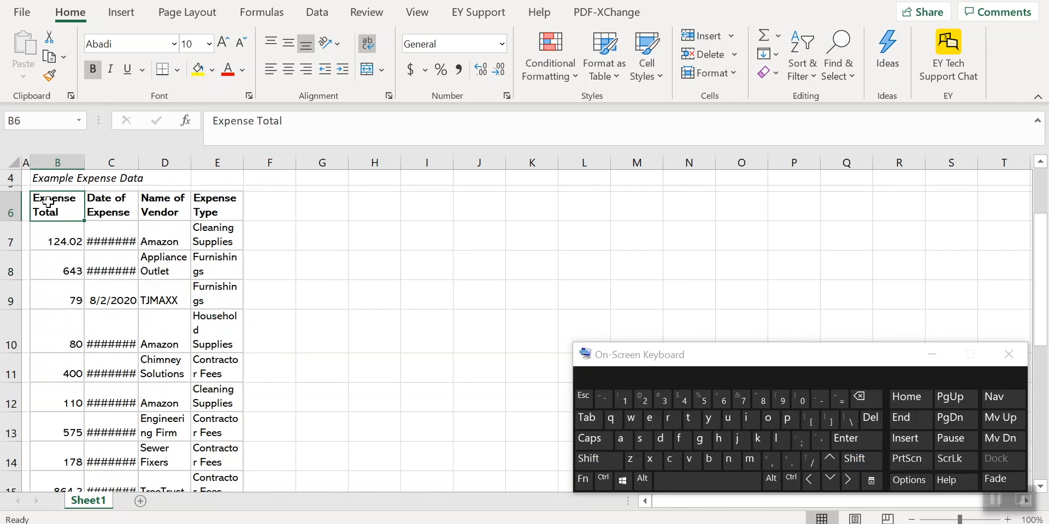
Jump from B6 to the header row's end and back, and to the last Expense Total entry in B21 and back.
key(ctrl)
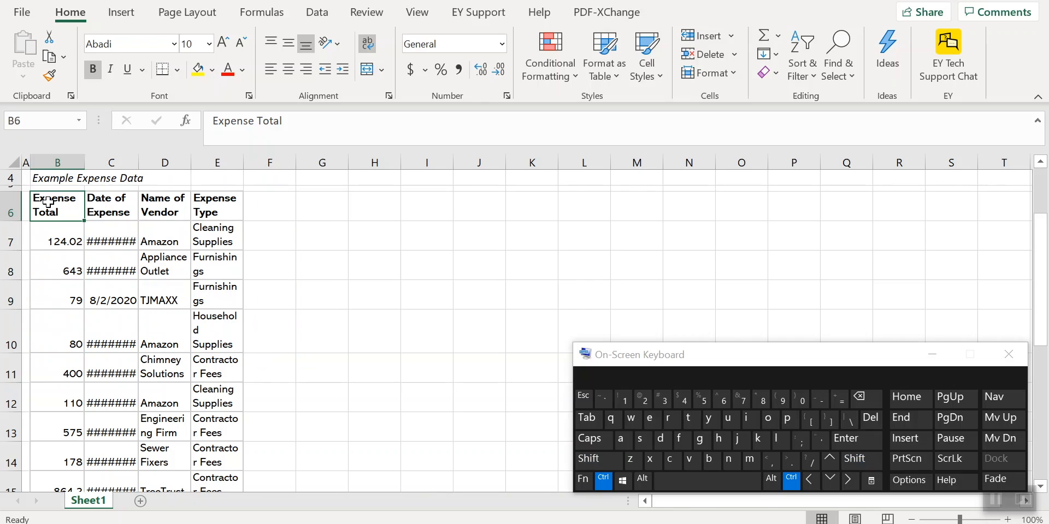
key(ctrl+Right)
key(ctrl+Left)
key(ctrl+Right)
key(ctrl+Left)
key(ctrl+Down)
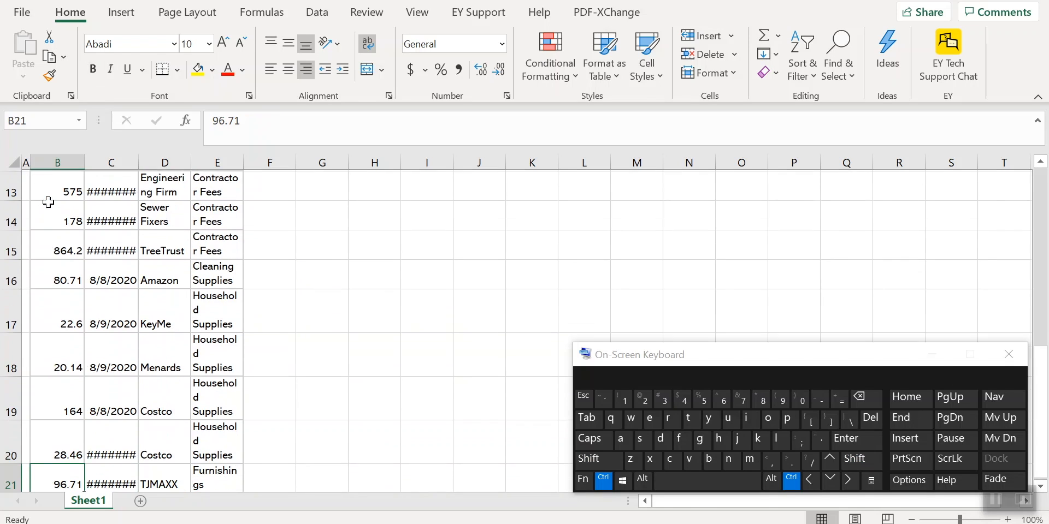
key(ctrl+Up)
scroll(48, 202, up, 2)
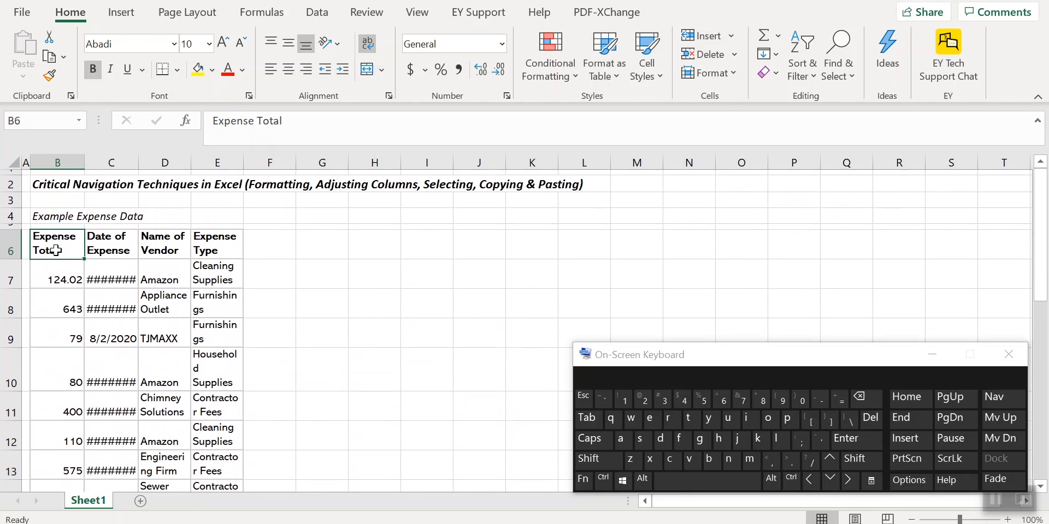
Set the font of the whole expense table, B6:E21, to Calibri.
key(ctrl+shift)
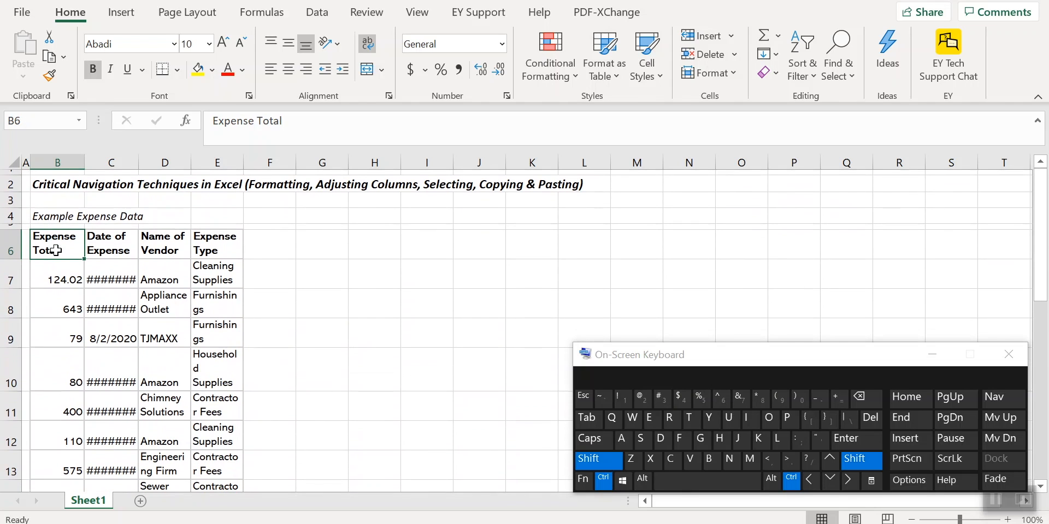
key(ctrl+shift+Right)
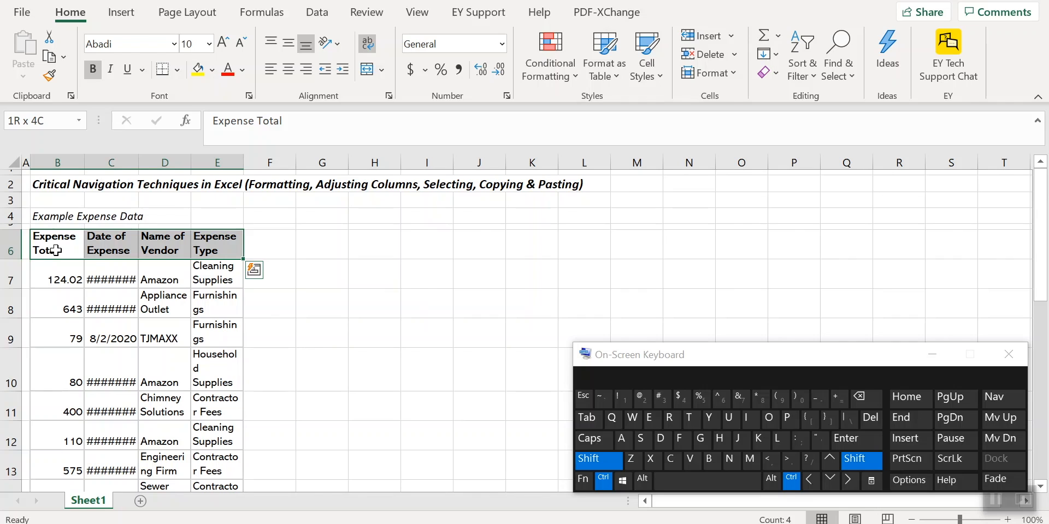
key(ctrl+shift+Down)
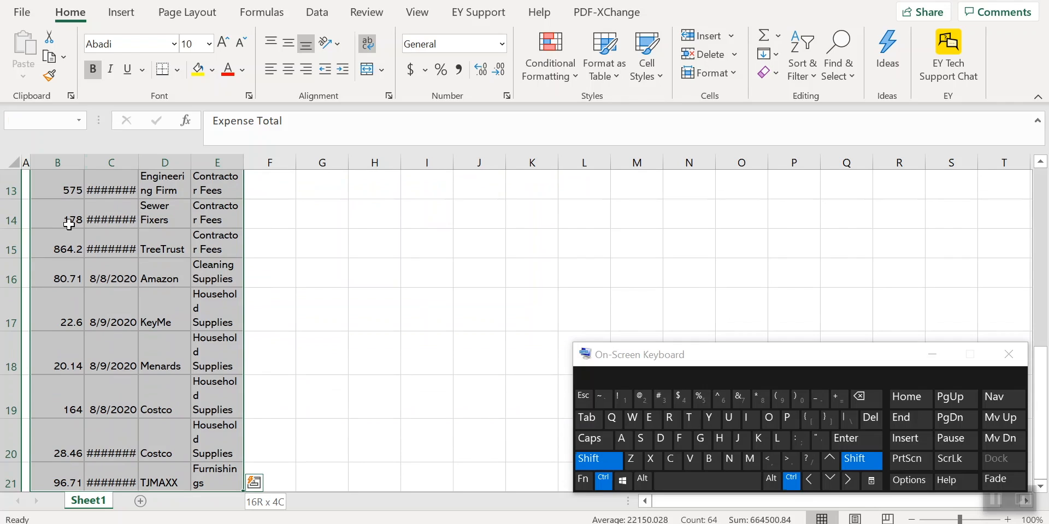
click(116, 43)
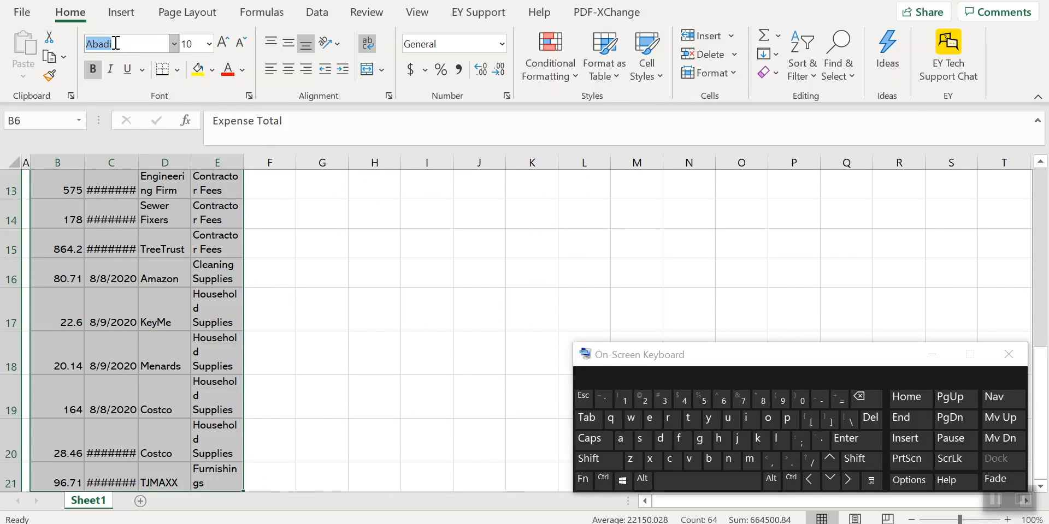
text(Calibri)
key(Delete)
key(Return)
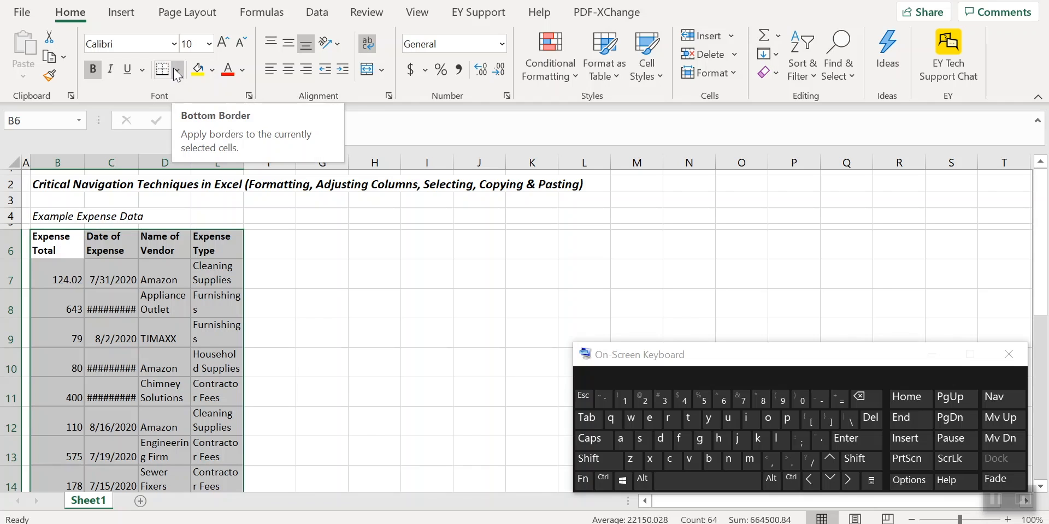
Apply All Borders to the expense table and look at the border line colour options without choosing one.
click(178, 71)
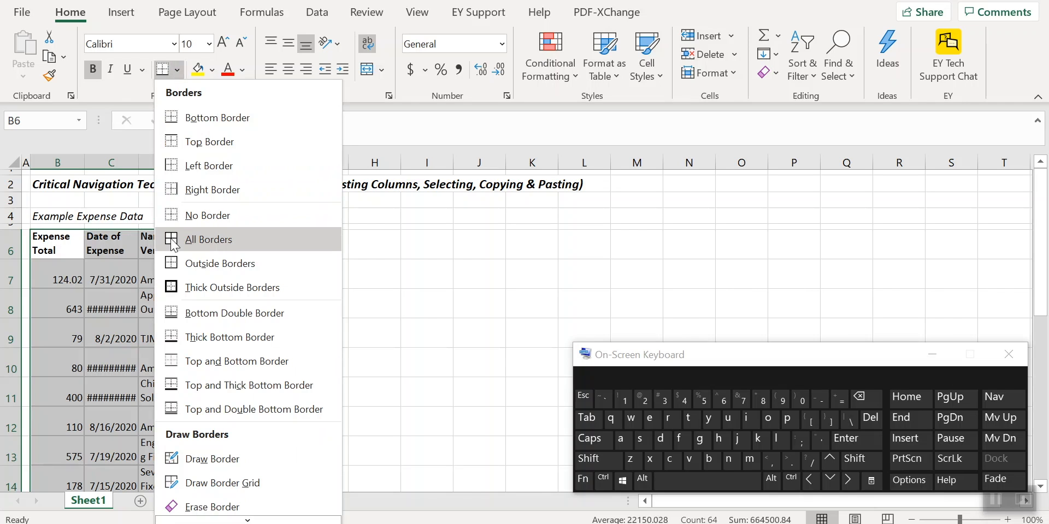
click(208, 247)
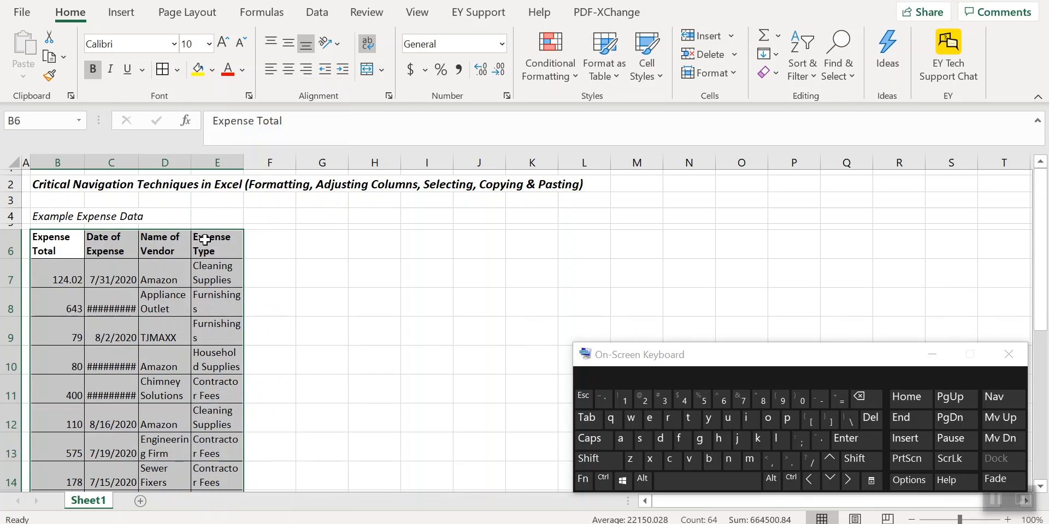
click(179, 72)
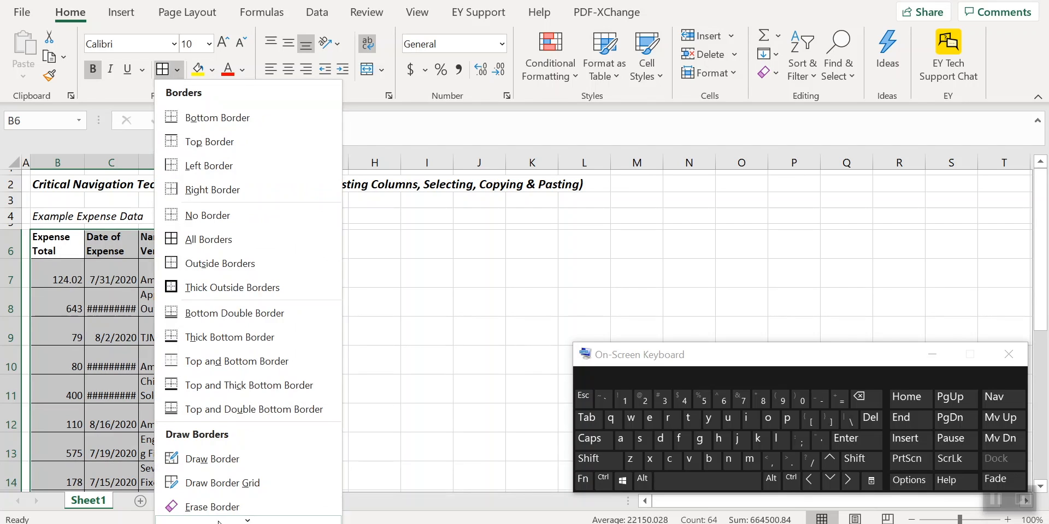
scroll(248, 480, down, 2)
mouse_move(245, 467)
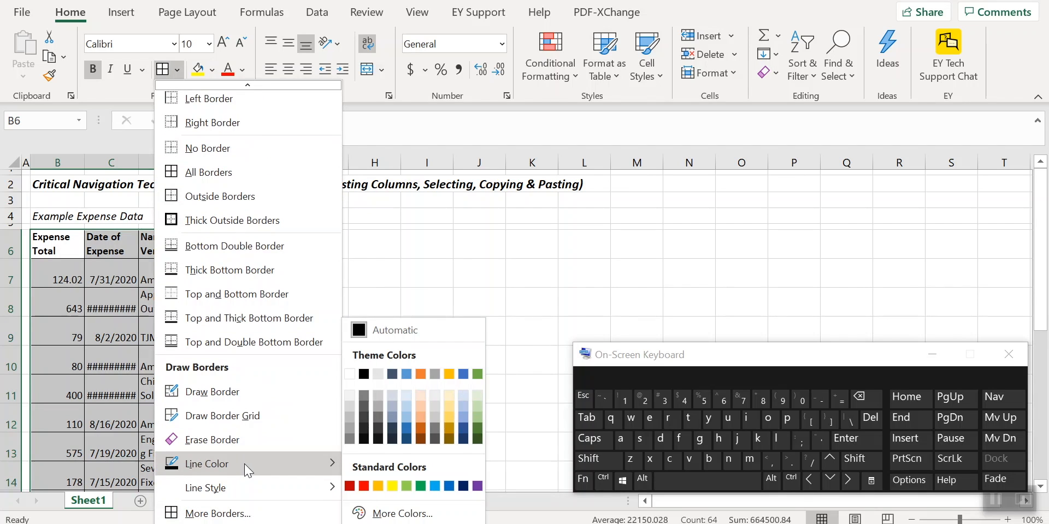
click(57, 256)
click(57, 252)
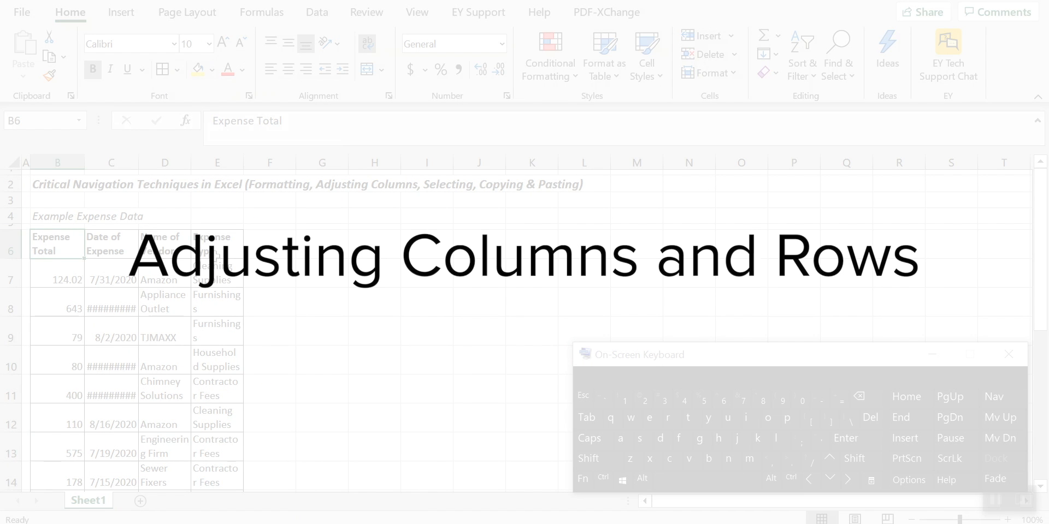
Widen column E so that each Expense Type entry fits on one line.
drag(218, 240, 213, 428)
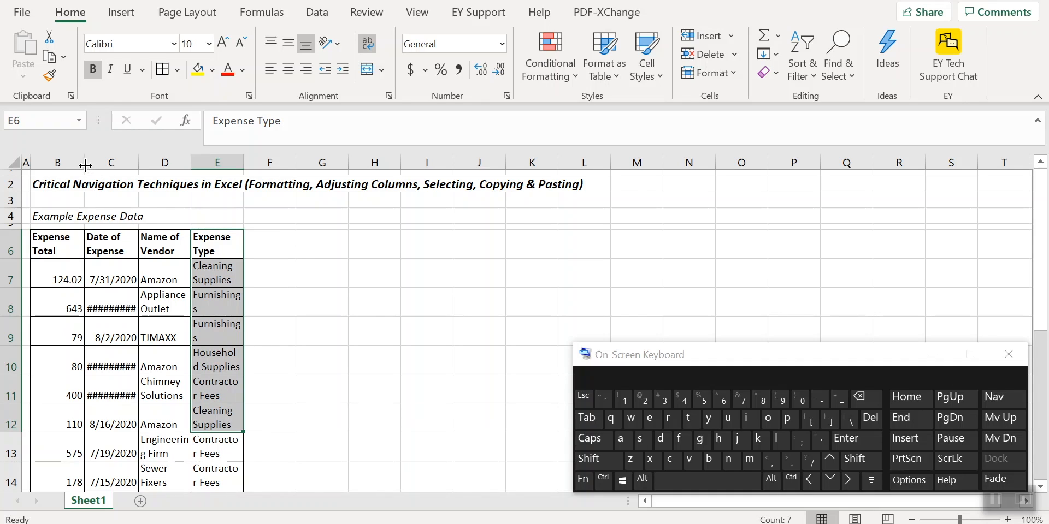
click(228, 162)
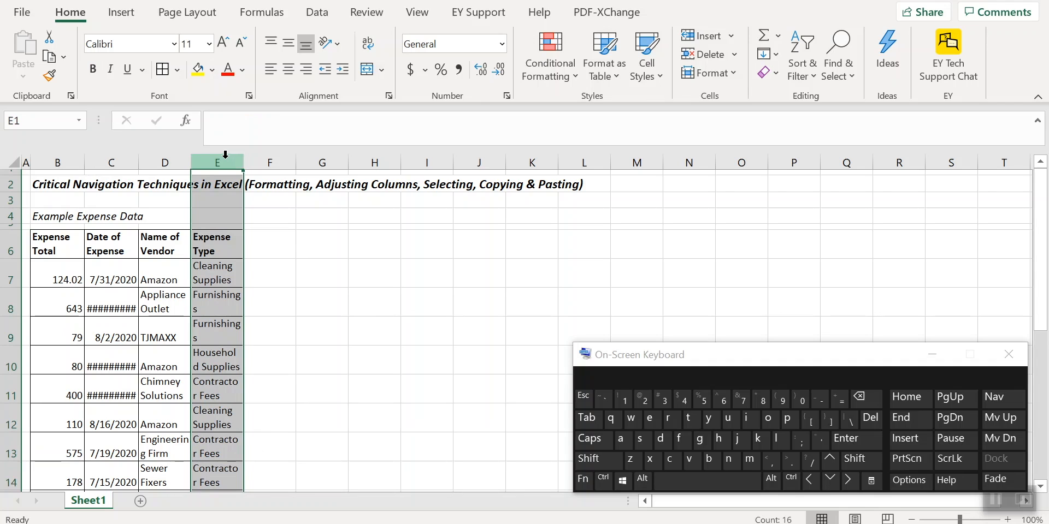
drag(244, 159, 286, 160)
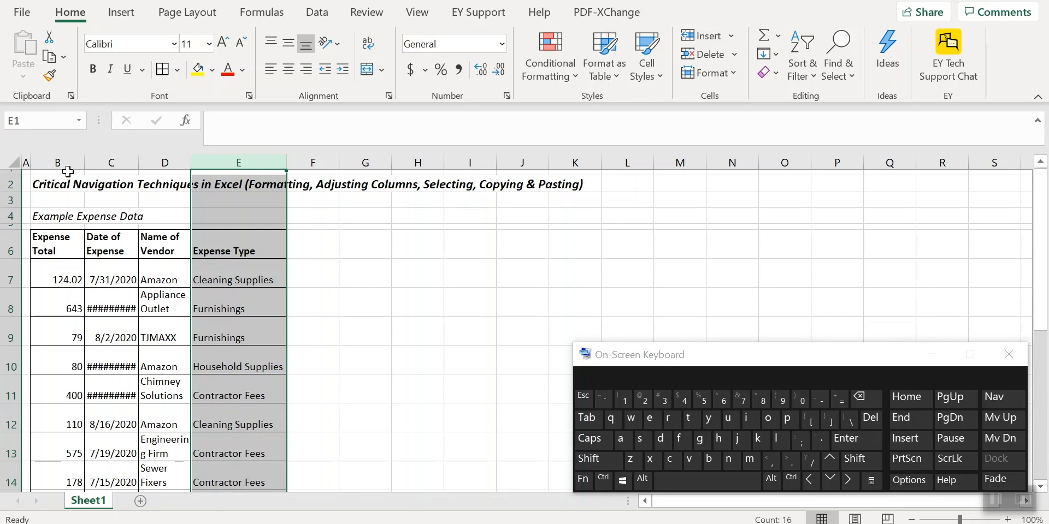
Widen columns B to D equally, and widen column D further so that every vendor name fits on one line.
drag(63, 161, 161, 157)
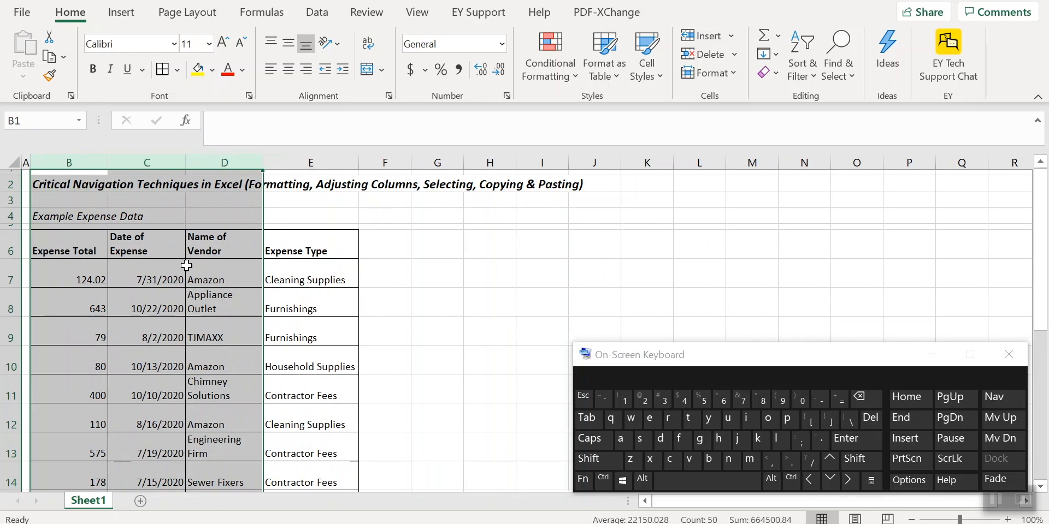
click(204, 247)
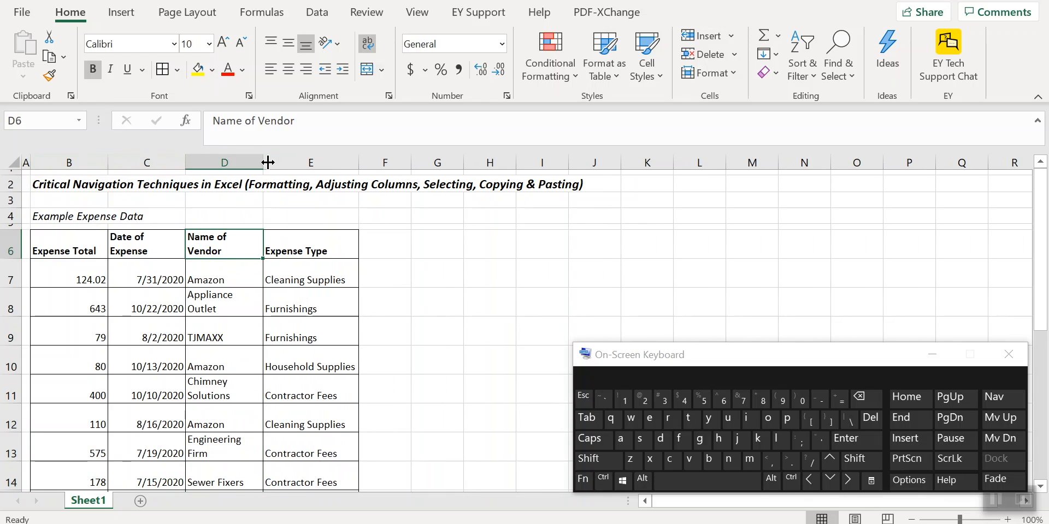
click(221, 162)
drag(264, 163, 305, 163)
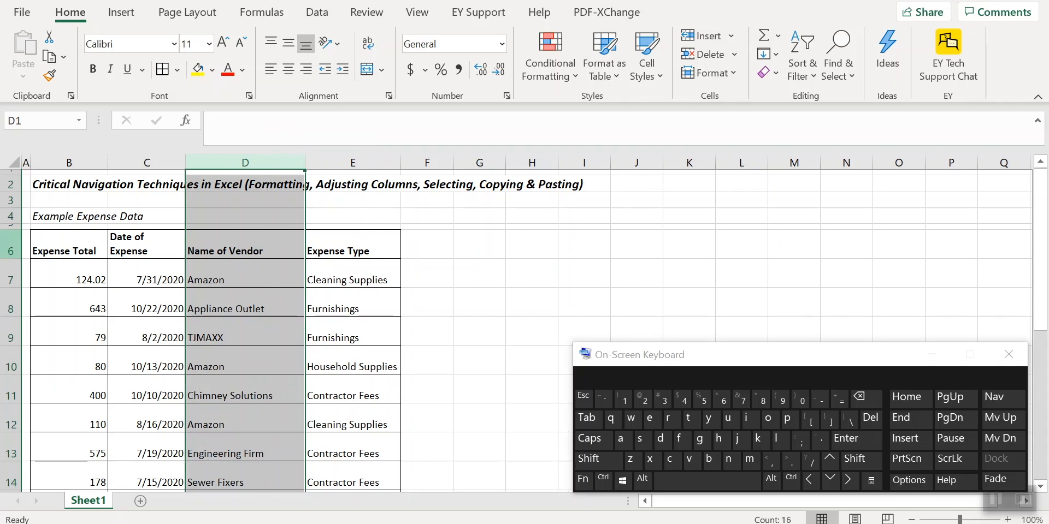
Select rows 6 to 21 of the expense table and auto-fit their heights to the contents.
click(10, 251)
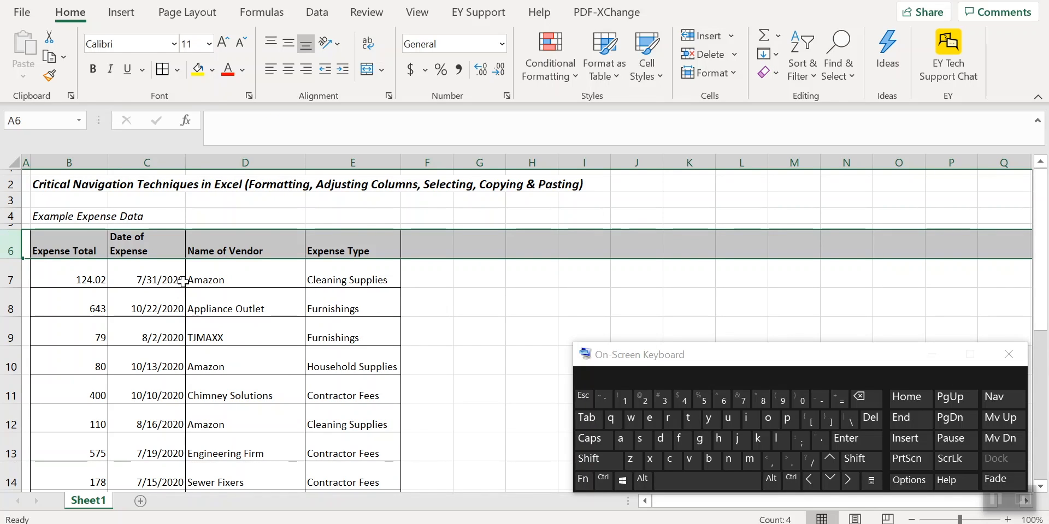
key(shift)
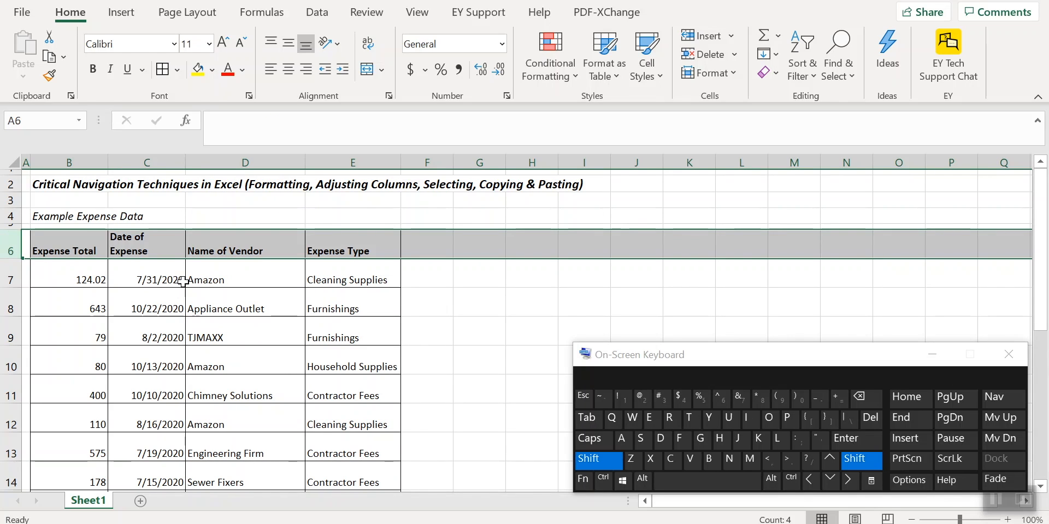
key(shift+Down)
key(shift+Down)
key(shift+Down)
key(shift+Down)
key(shift+Down)
key(shift+Down)
key(shift+Down)
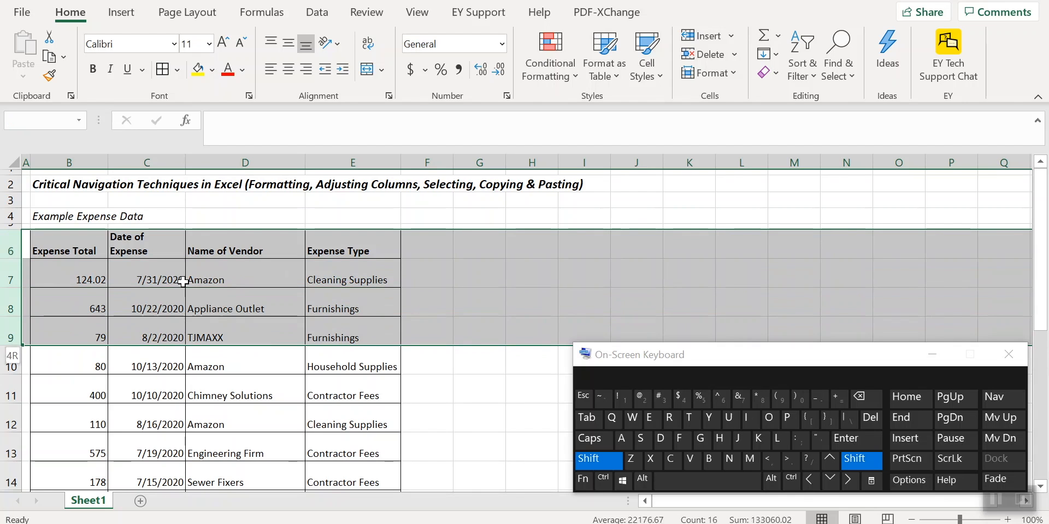
key(shift+Down)
key(shift+Down)
key(shift+Down)
key(shift+Down)
key(shift+Down)
key(shift+Down)
key(shift+Down)
key(shift+Down)
key(shift+Down)
key(shift+Down)
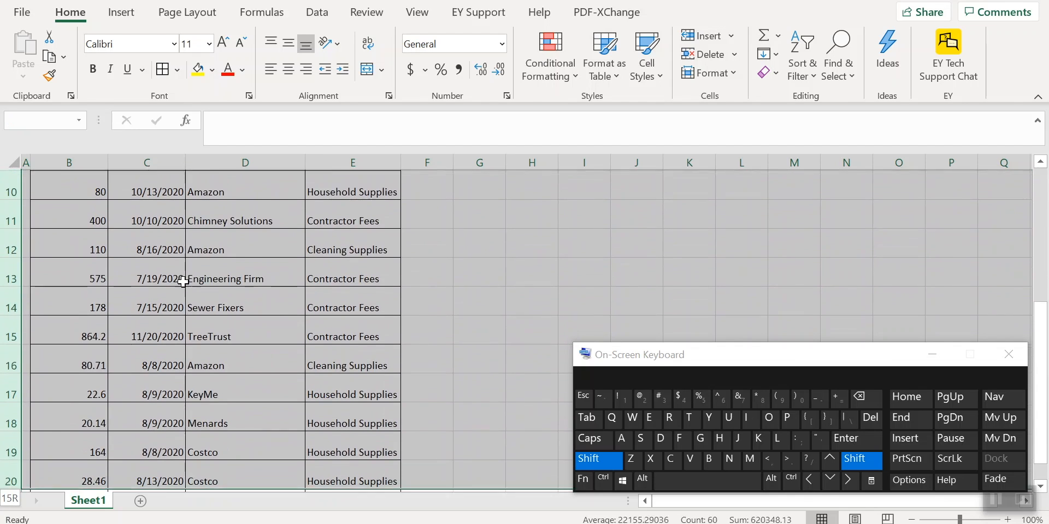
key(shift+Up)
key(shift+Up)
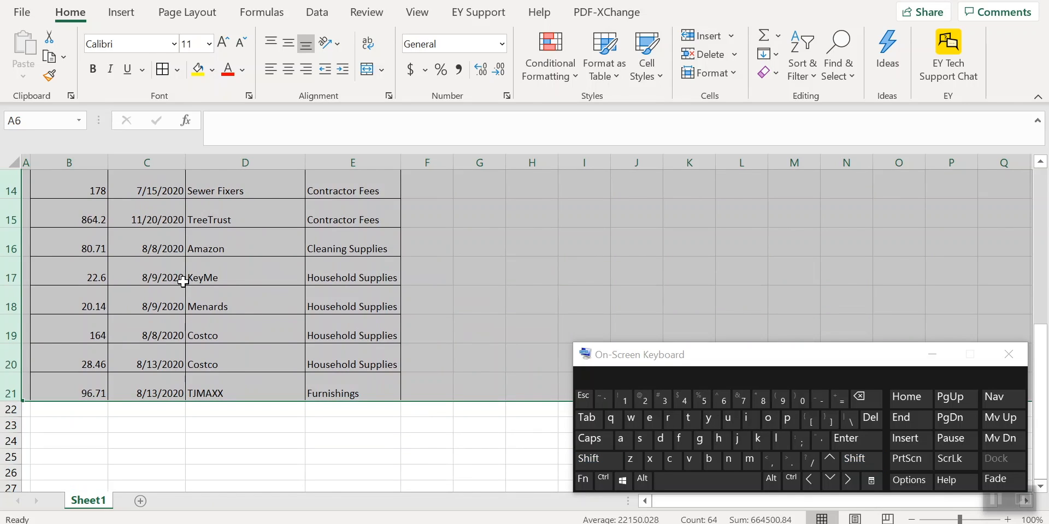
scroll(183, 281, up, 4)
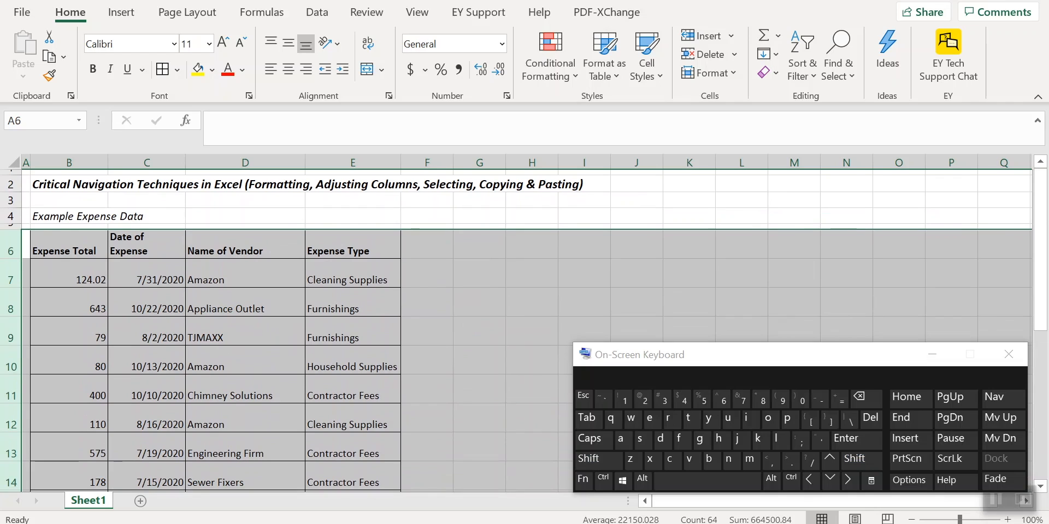
double_click(11, 259)
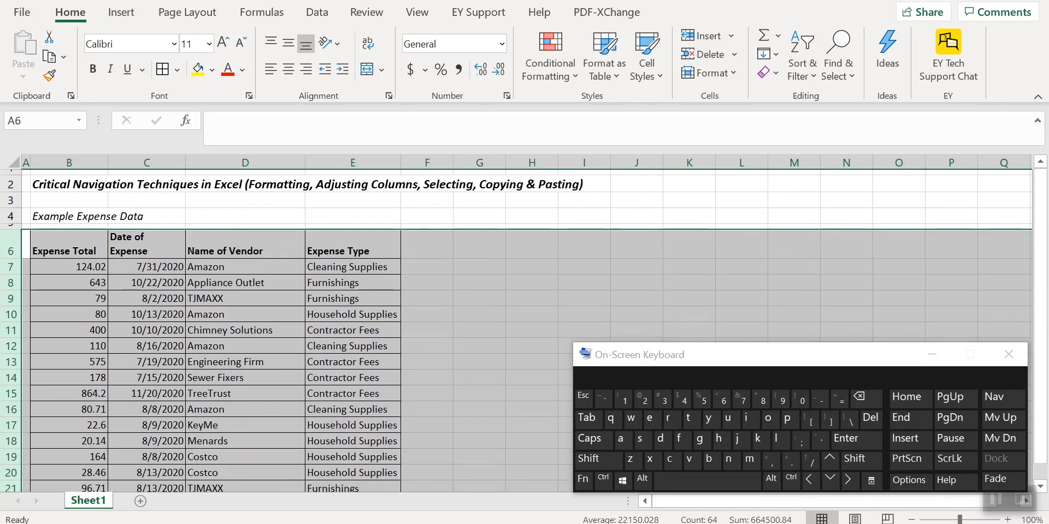
Format the Expense Total amounts in B7:B21 as Currency.
click(154, 266)
key(Left)
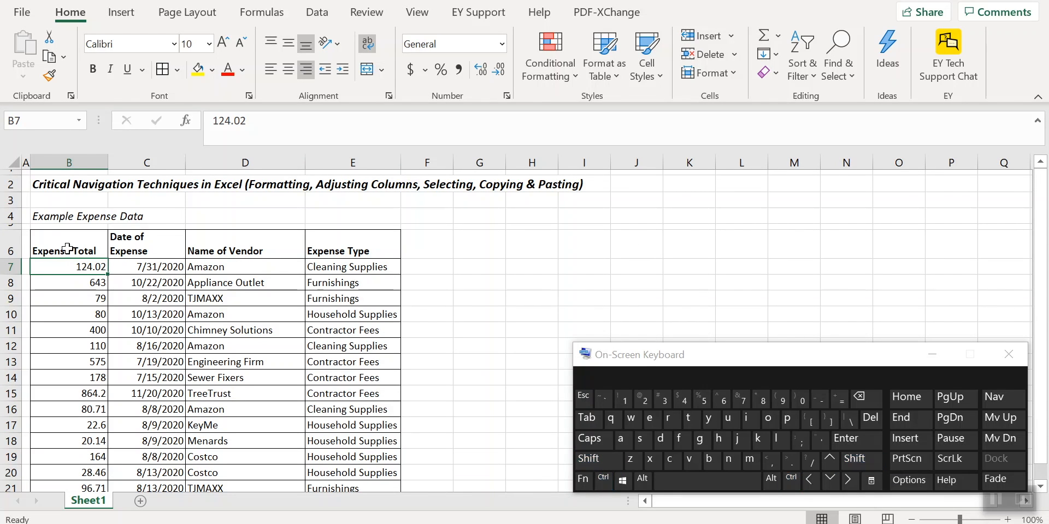
key(ctrl+shift+Down)
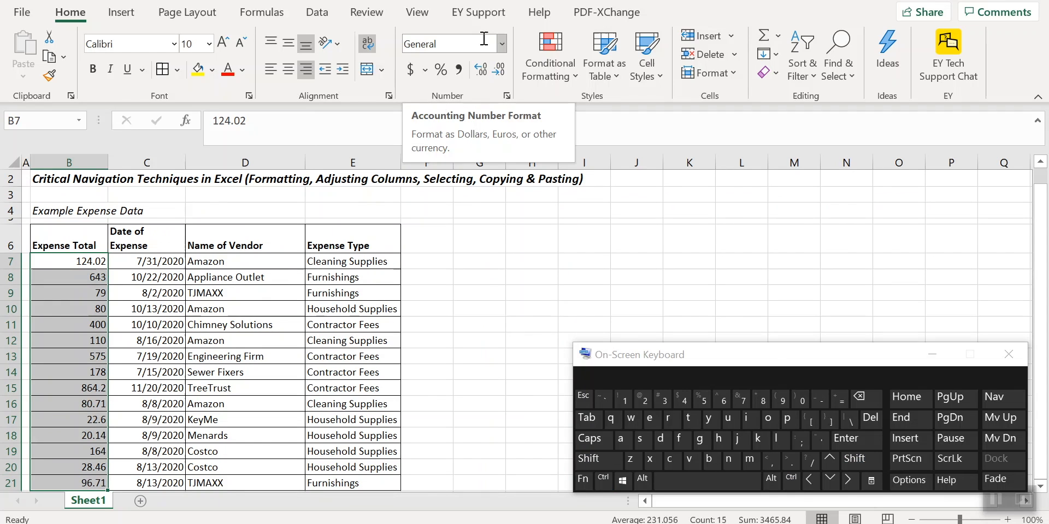
click(501, 44)
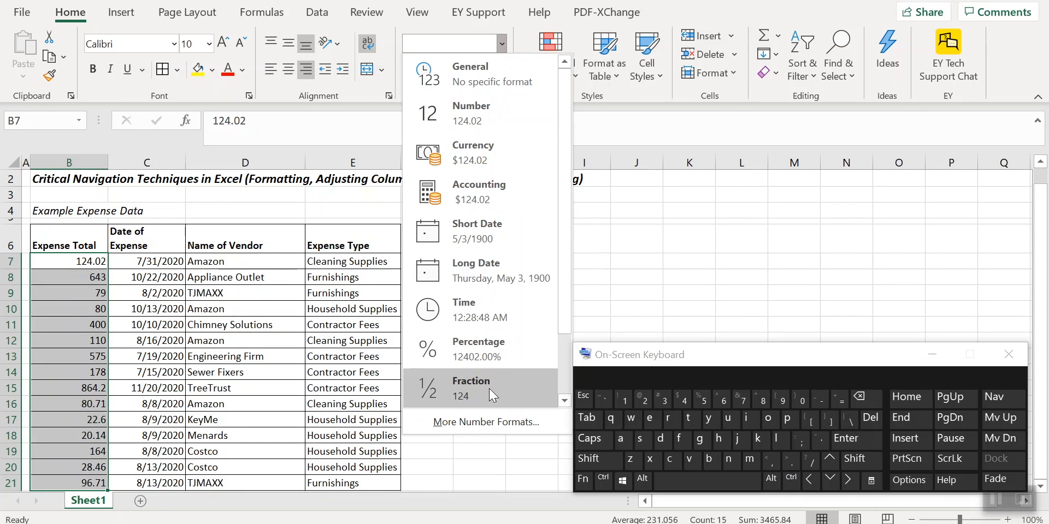
click(493, 152)
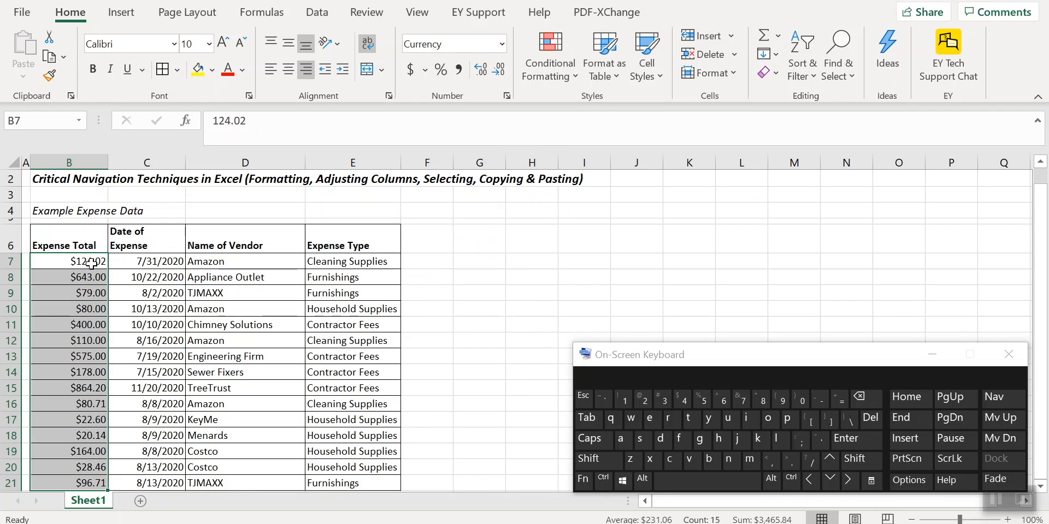
Select the table's header cells B6:E6 and middle-align their text vertically.
click(86, 242)
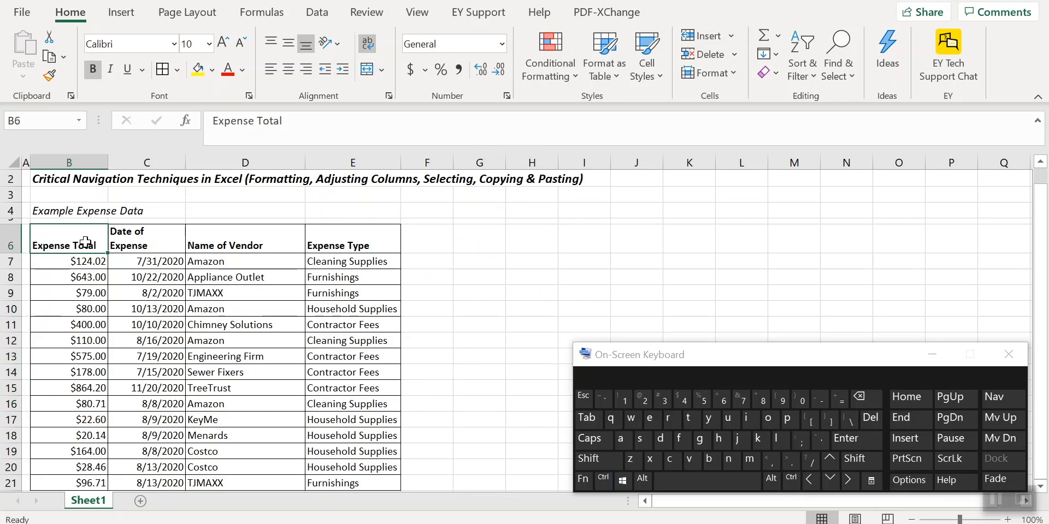
key(ctrl+Home)
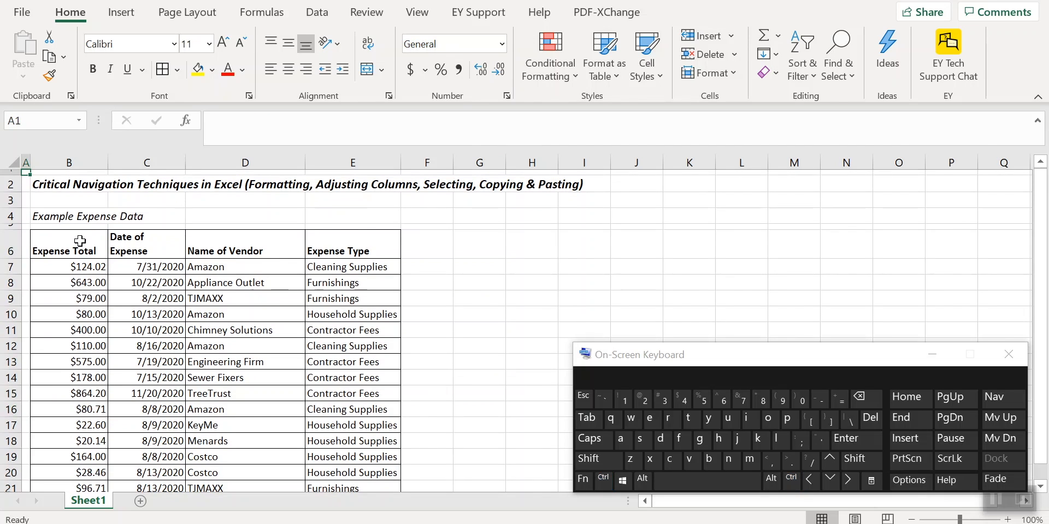
click(78, 239)
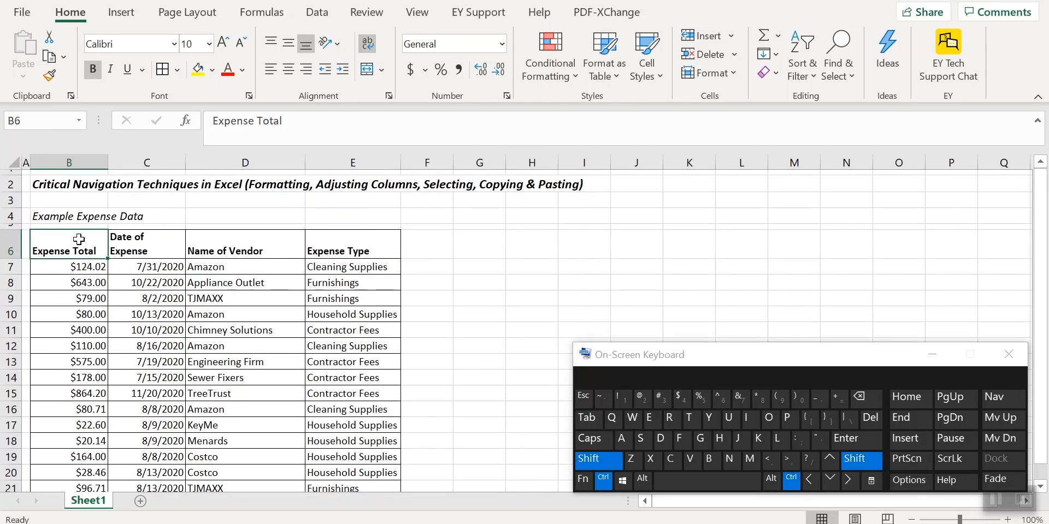
key(ctrl+shift+Right)
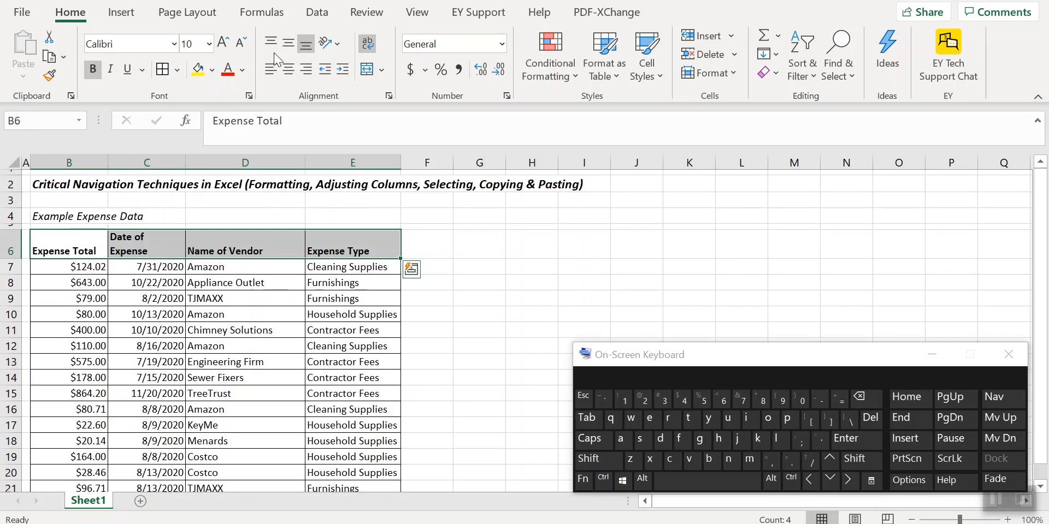
click(67, 242)
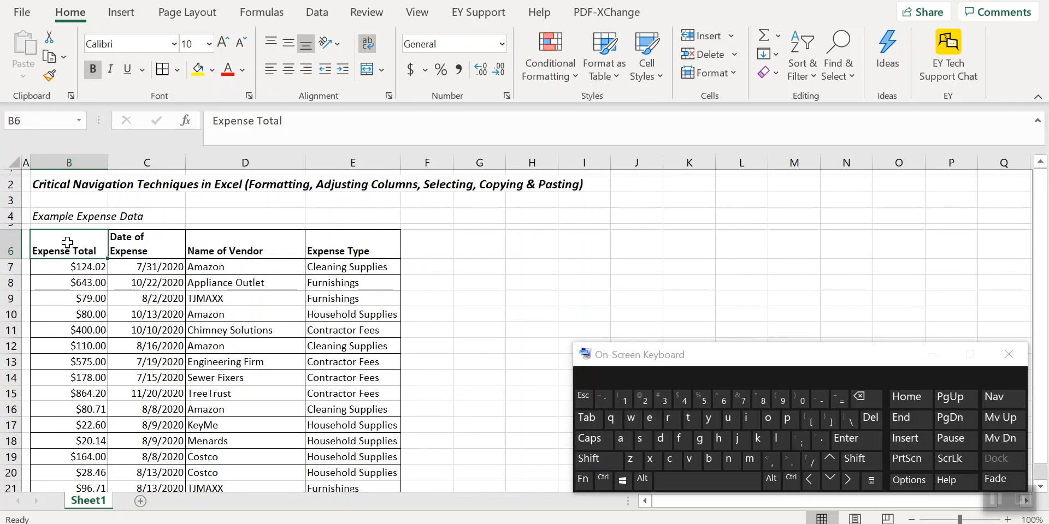
key(ctrl+shift+Right)
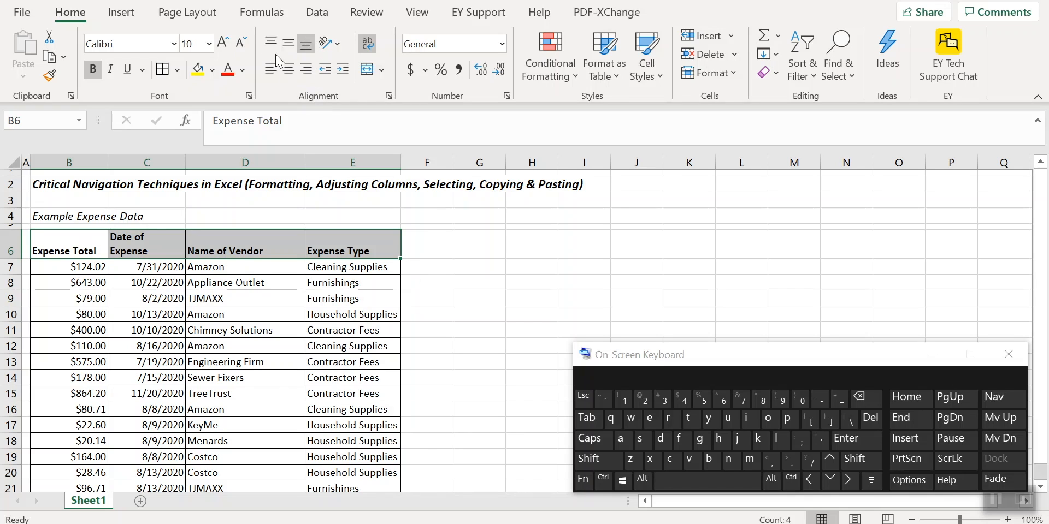
click(287, 46)
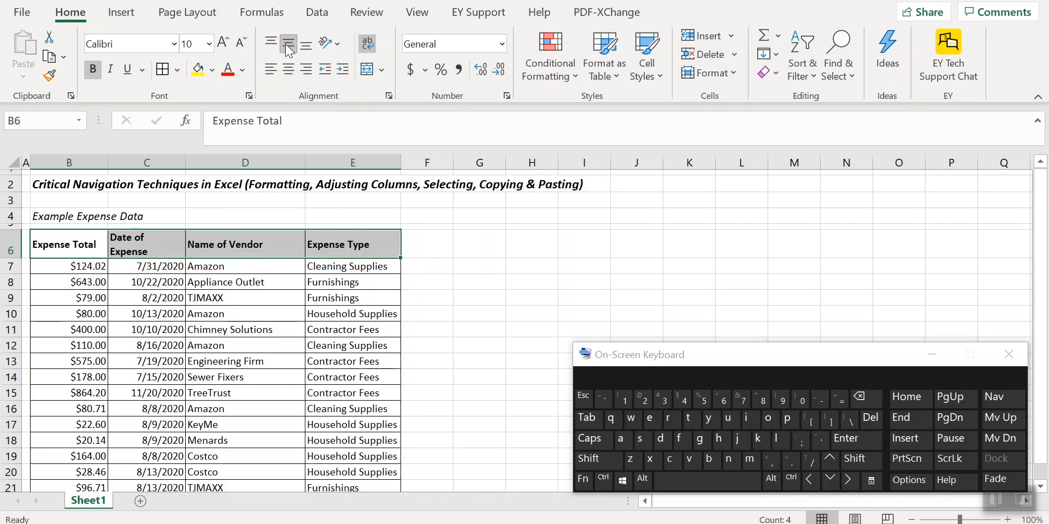
click(289, 46)
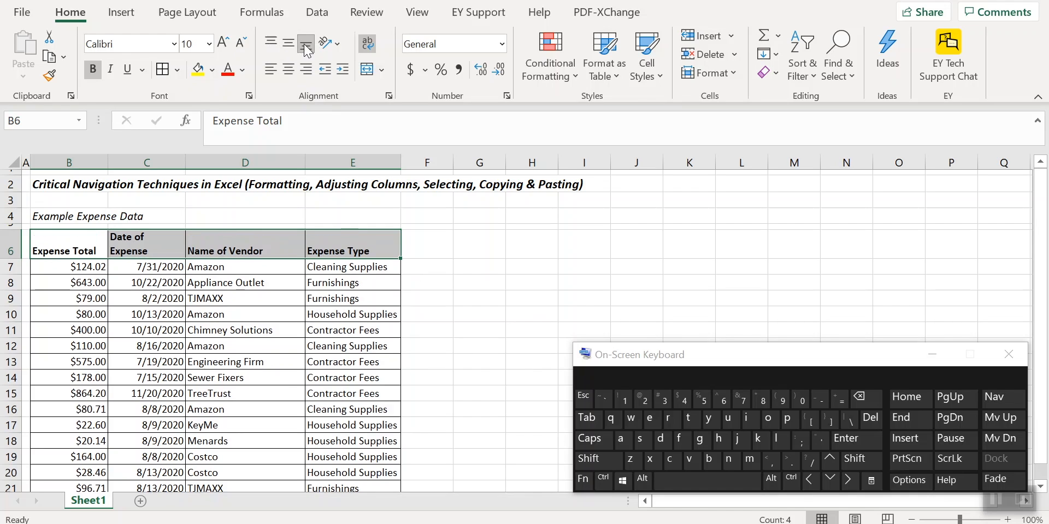
click(290, 45)
Try the horizontal alignments on the header labels, keep them centred, and fill the header cells with light grey.
click(289, 69)
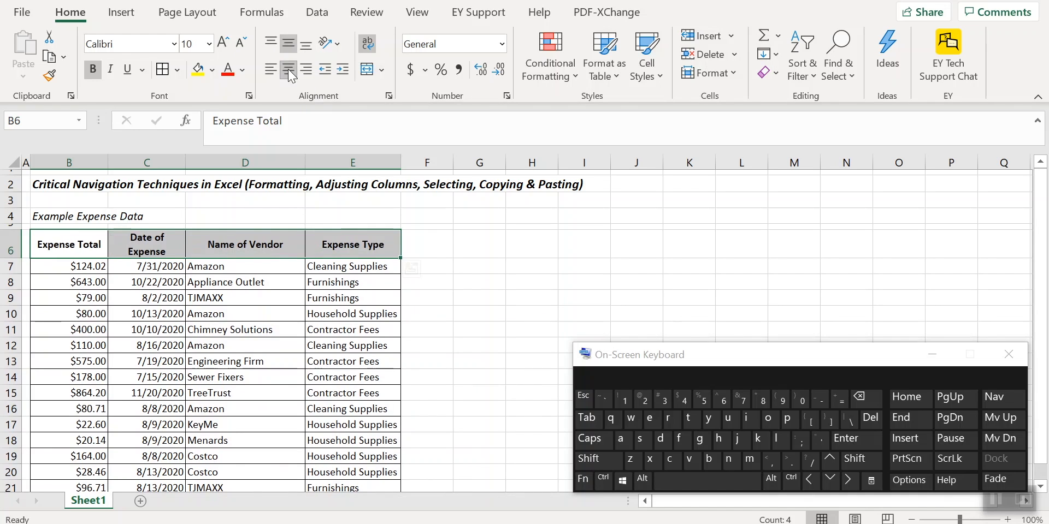
click(271, 70)
click(289, 70)
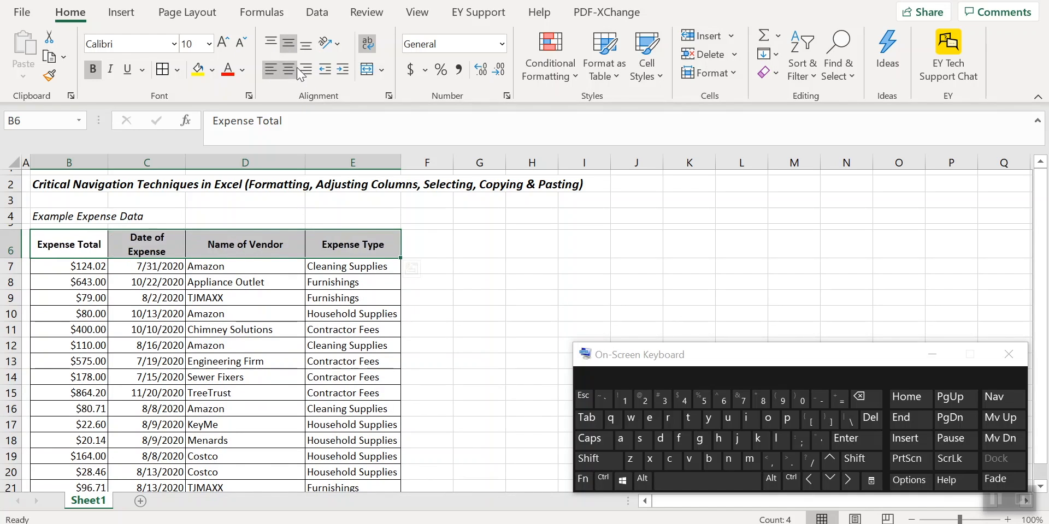
click(307, 69)
click(291, 71)
click(213, 70)
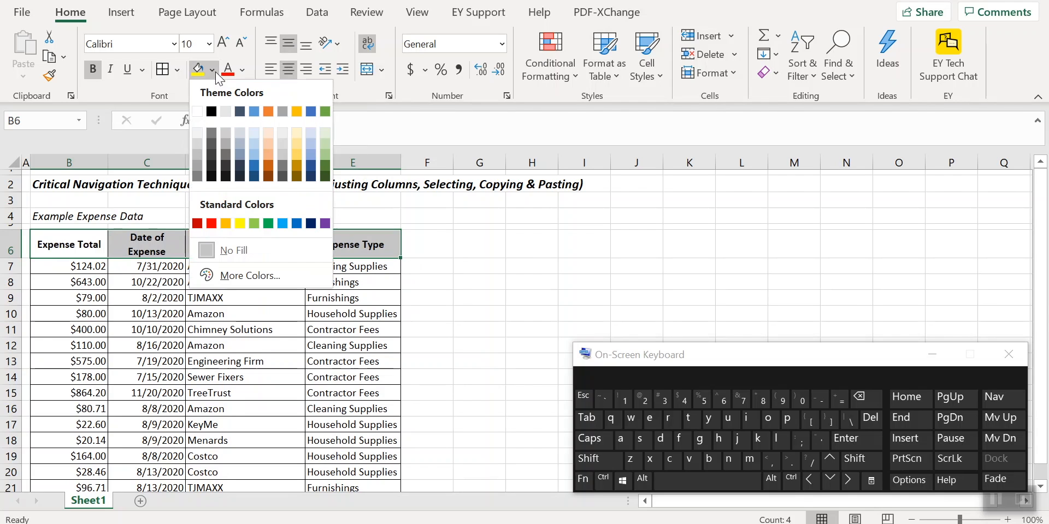
click(227, 117)
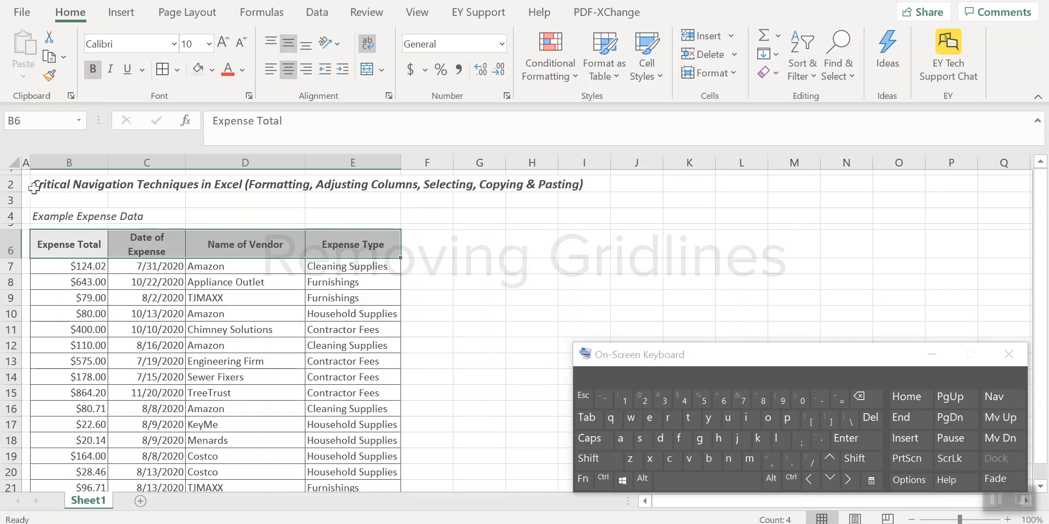
Turn off the gridlines on the worksheet.
click(34, 181)
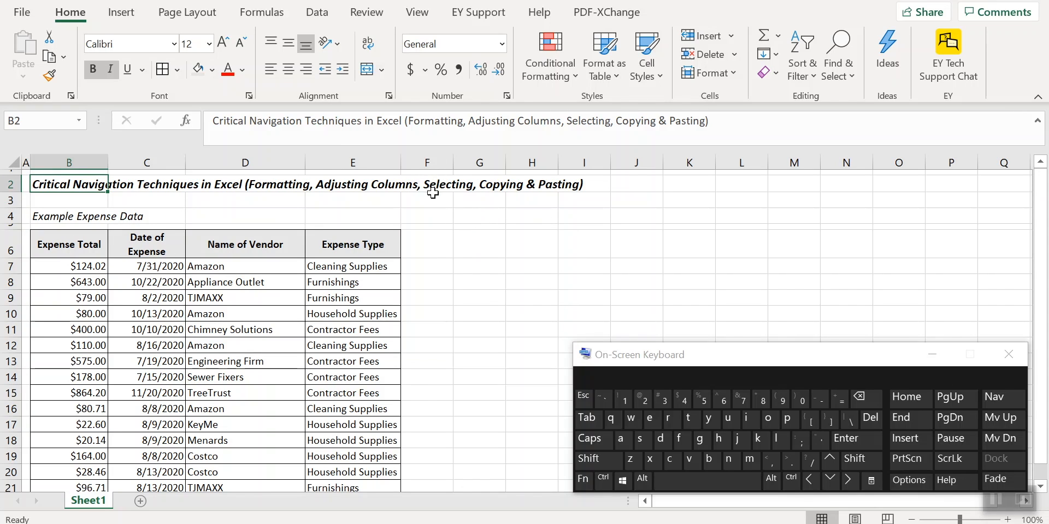
click(417, 14)
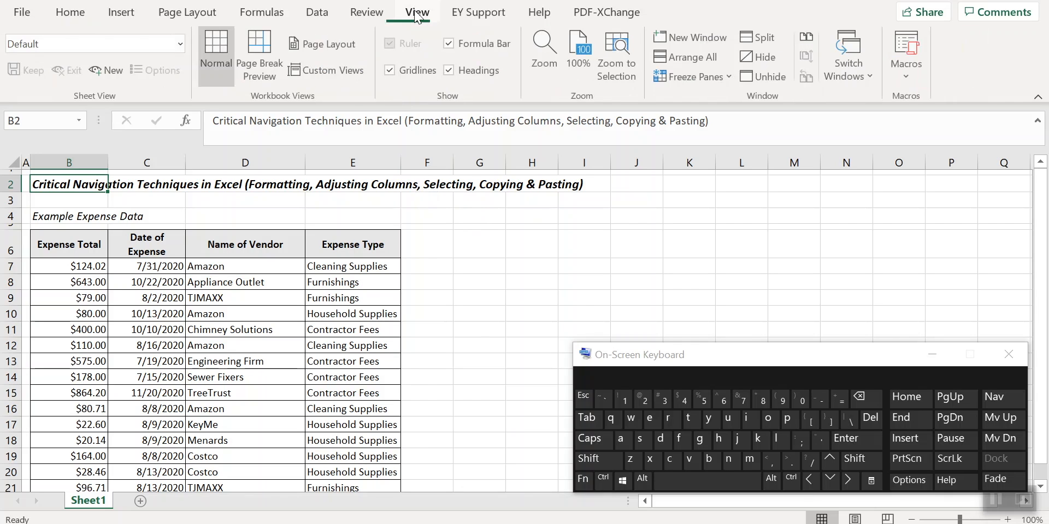
click(391, 71)
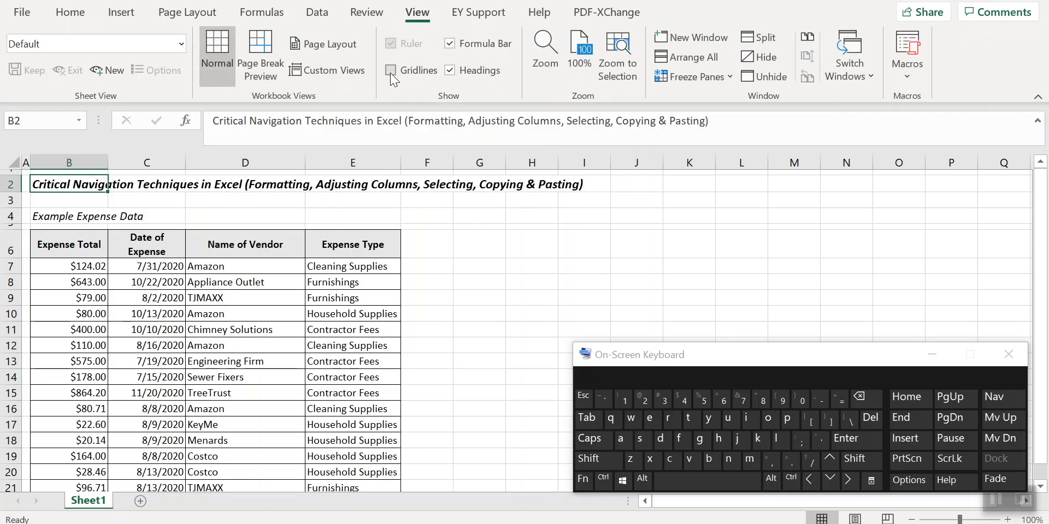
click(26, 182)
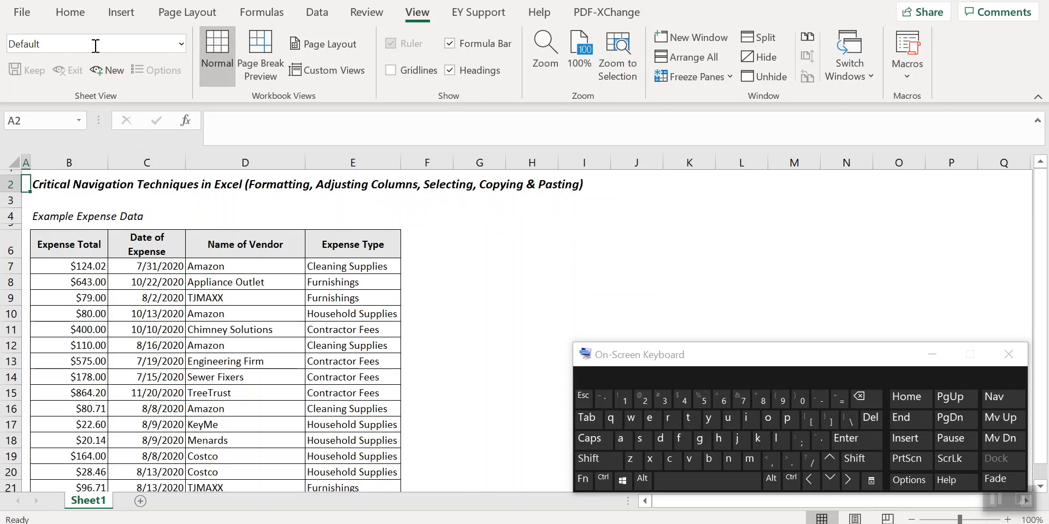
click(69, 12)
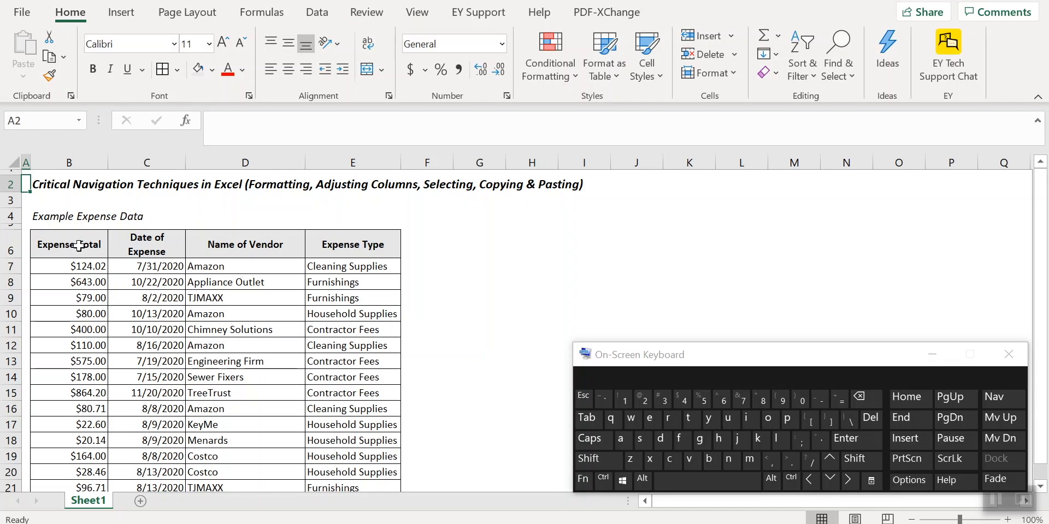
Practise in-cell editing on the vendor names in D7 and D8, adding trial text in D7 and removing it again.
click(79, 246)
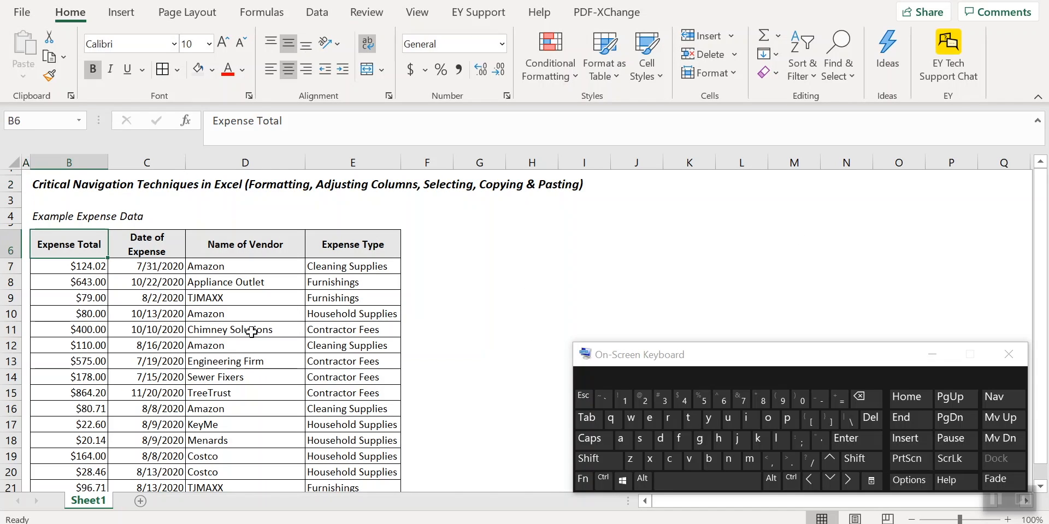
click(240, 271)
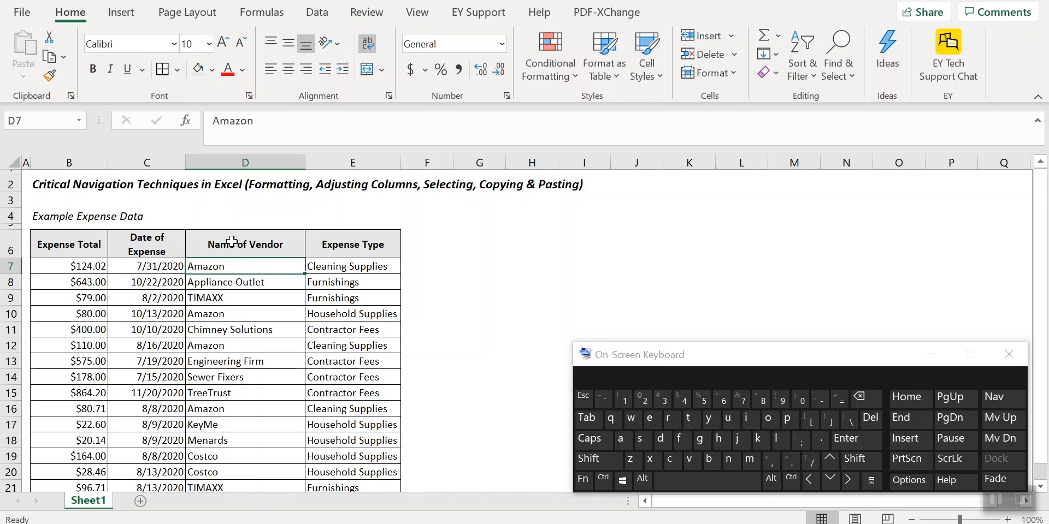
double_click(259, 267)
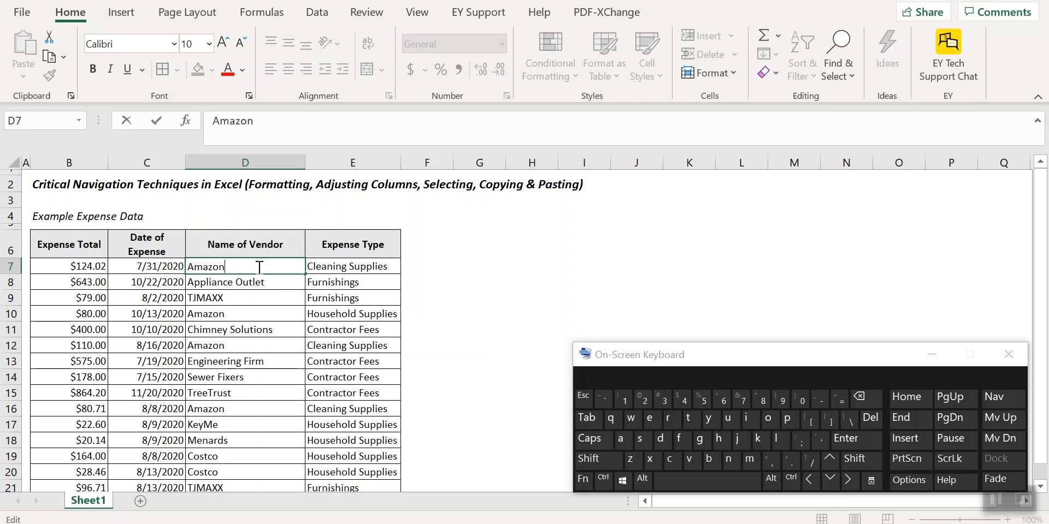
key(F2)
text(Type)
key(BackSpace)
key(BackSpace)
key(BackSpace)
key(BackSpace)
key(BackSpace)
key(Return)
key(F2)
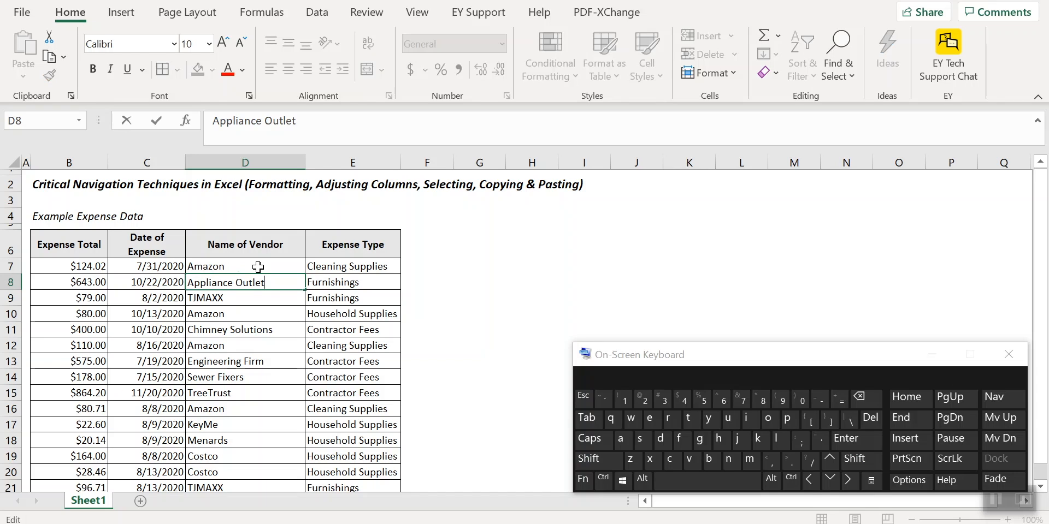
key(Return)
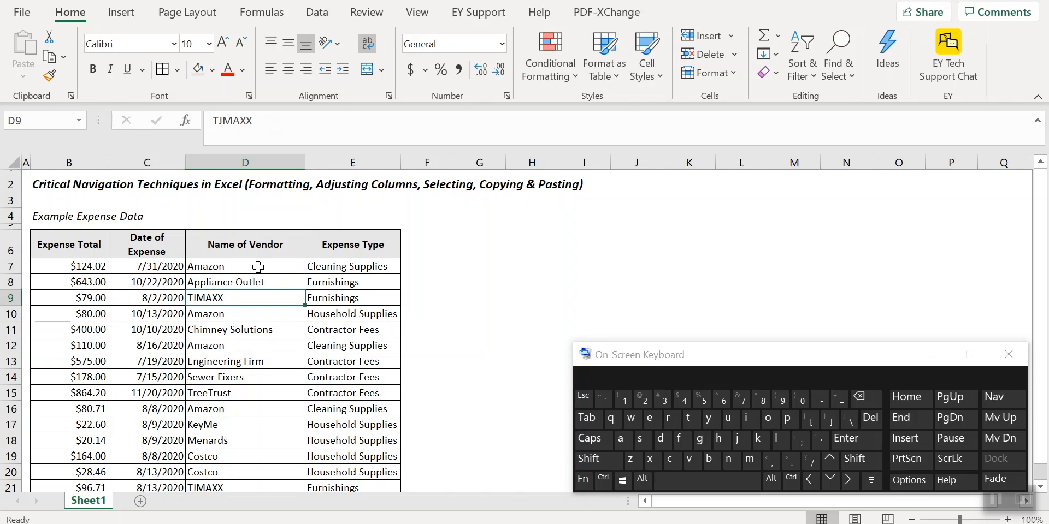
Edit the vendor name in D9 in place and select its text, first character by character and then the whole word at once.
key(F2)
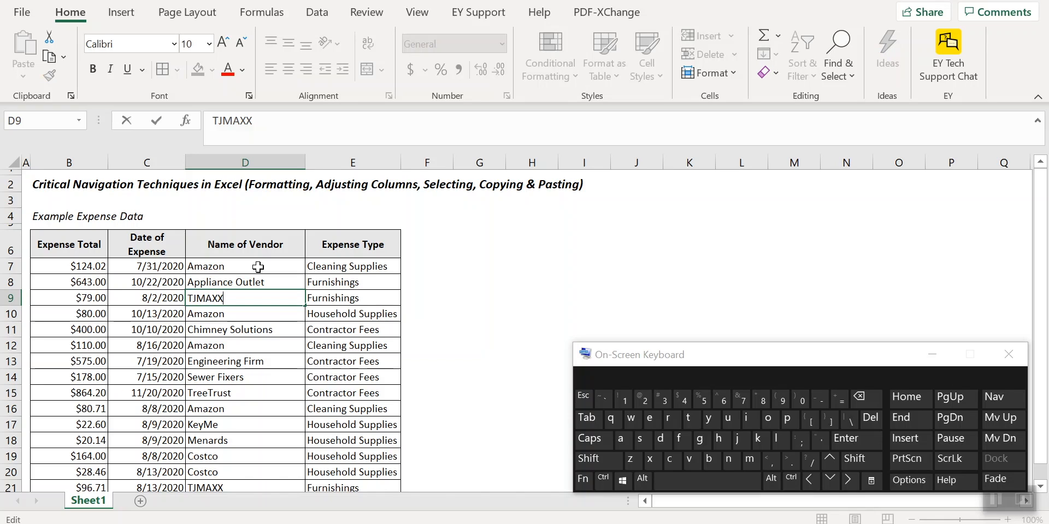
key(ctrl)
key(shift)
key(shift+Right)
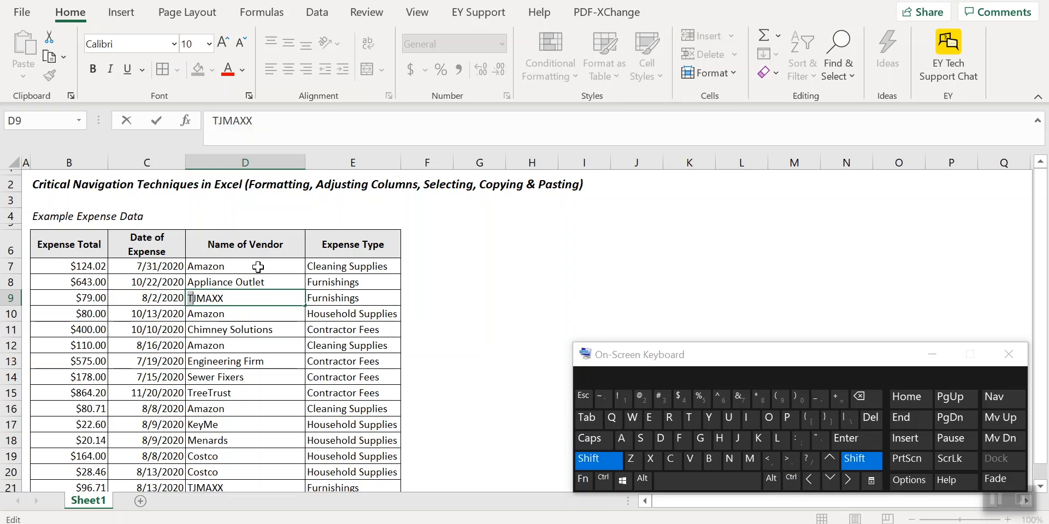
key(shift+Right)
key(shift+Right)
key(shift+Right)
key(shift+Right)
key(shift+Right)
key(Right)
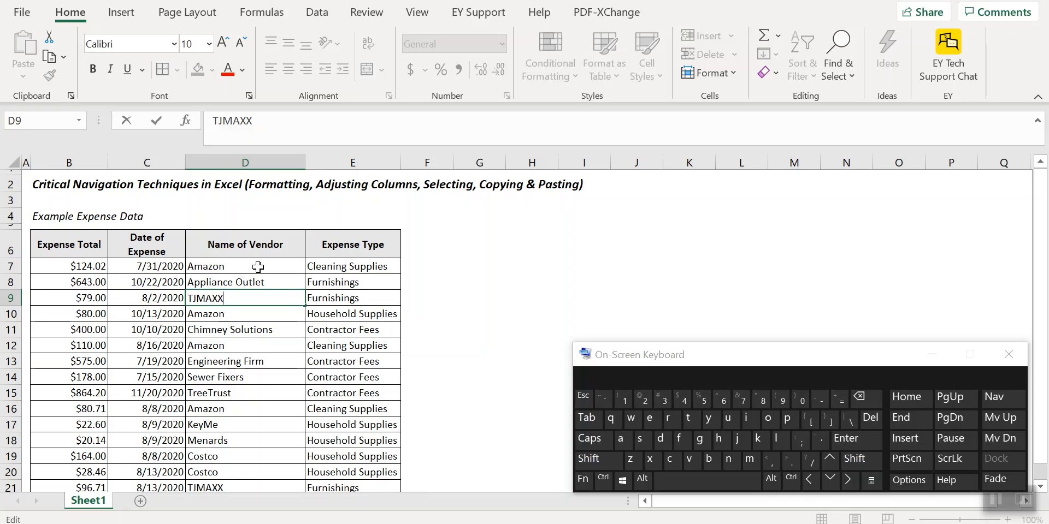
key(ctrl+shift)
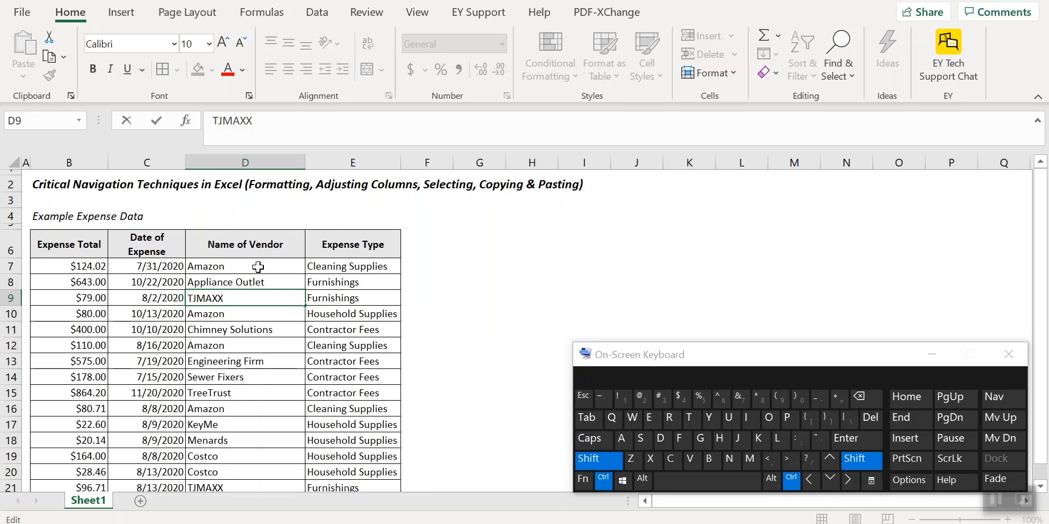
key(ctrl+shift+Left)
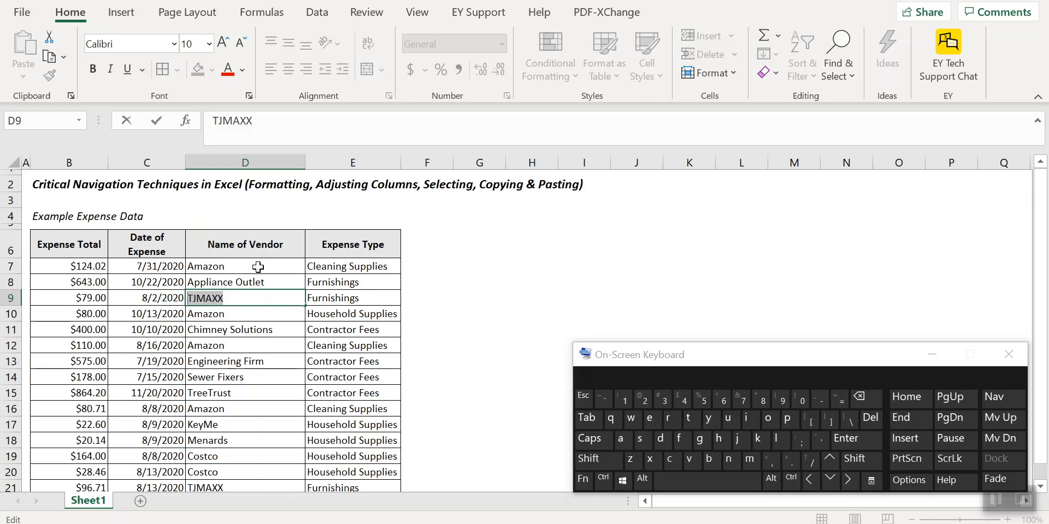
Edit the expense type in E10 in place and jump the cursor back to the start of the word "Supplies".
click(339, 315)
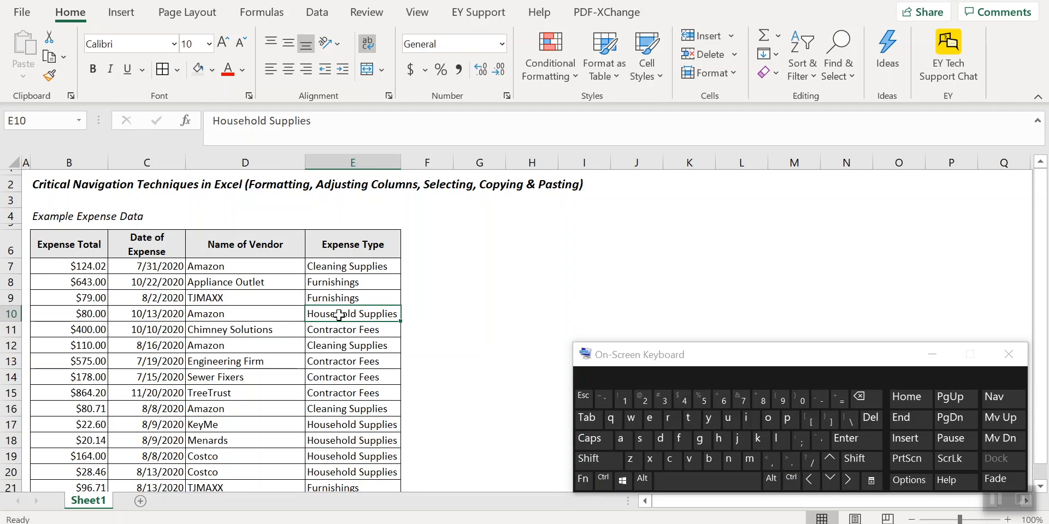
key(F2)
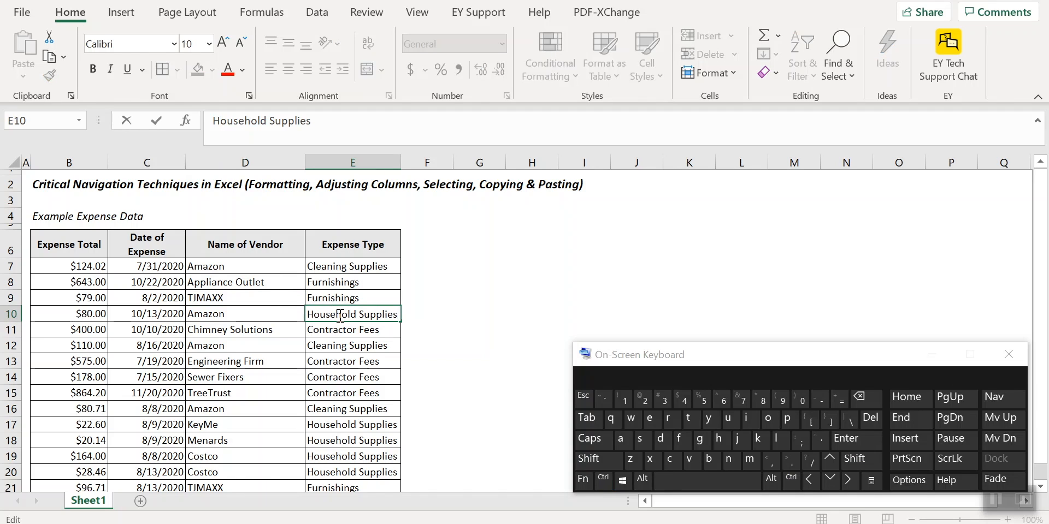
key(ctrl)
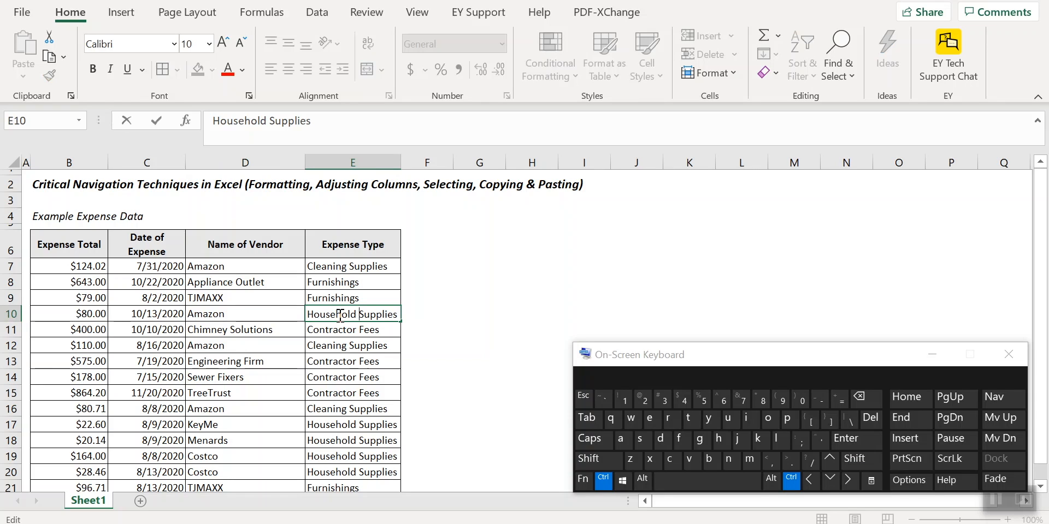
key(ctrl+Left)
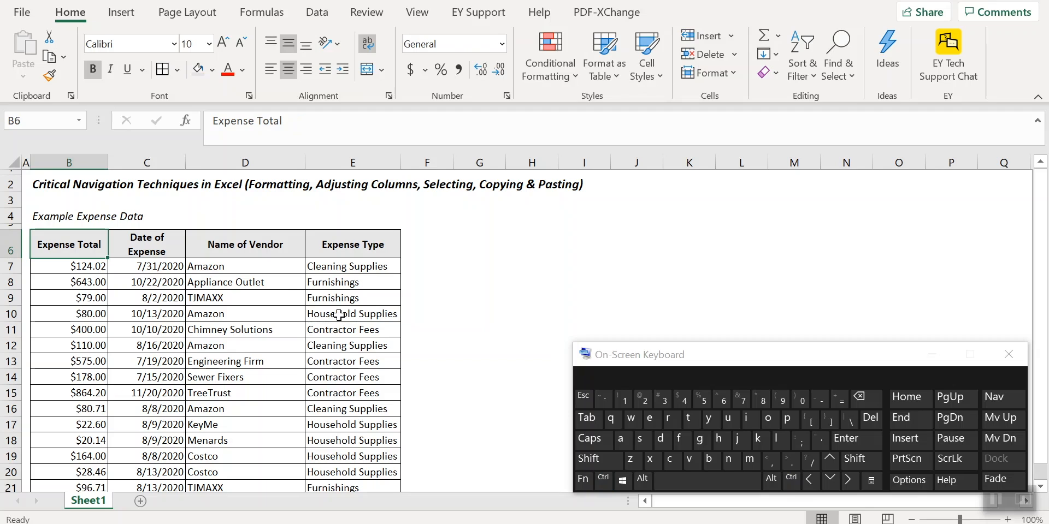
Copy the first five vendor names in D7:D11.
drag(254, 266, 255, 326)
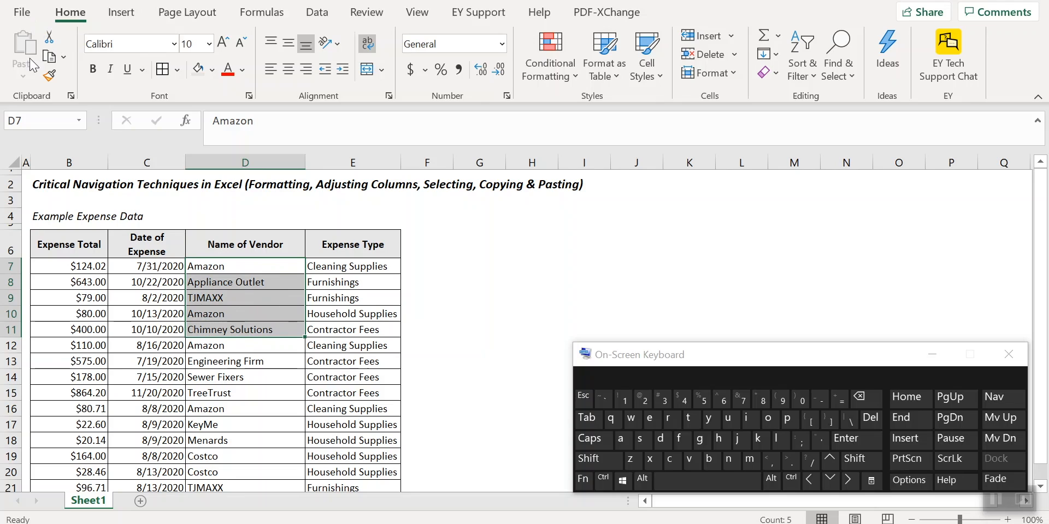
click(63, 57)
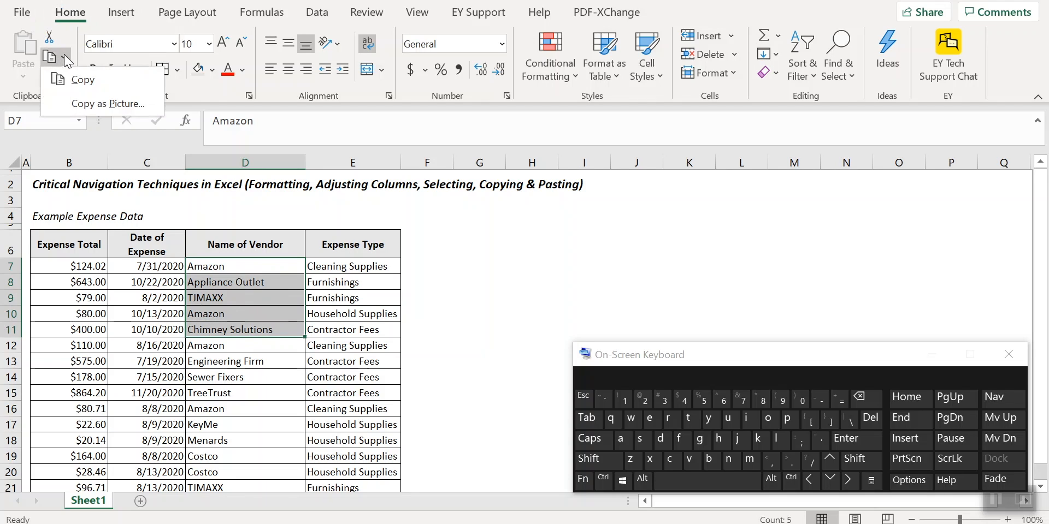
click(65, 80)
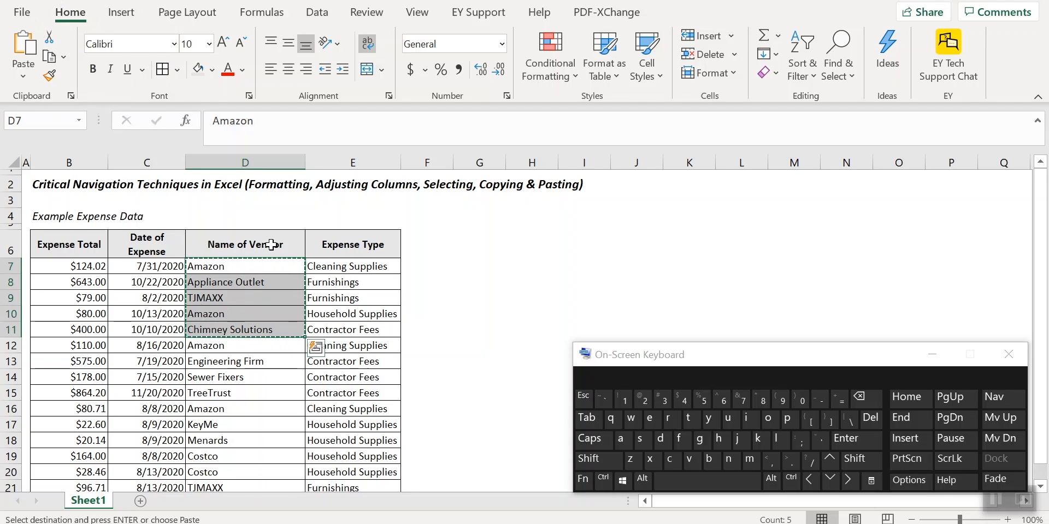
key(ctrl)
Try a regular paste of the vendor names at G7, undo it, and paste them there as values only.
click(477, 264)
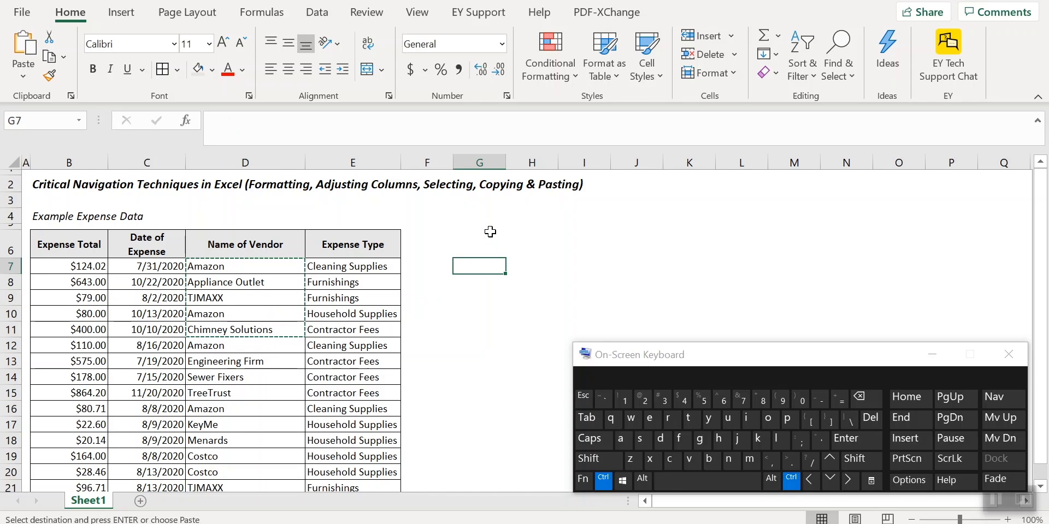
key(ctrl+v)
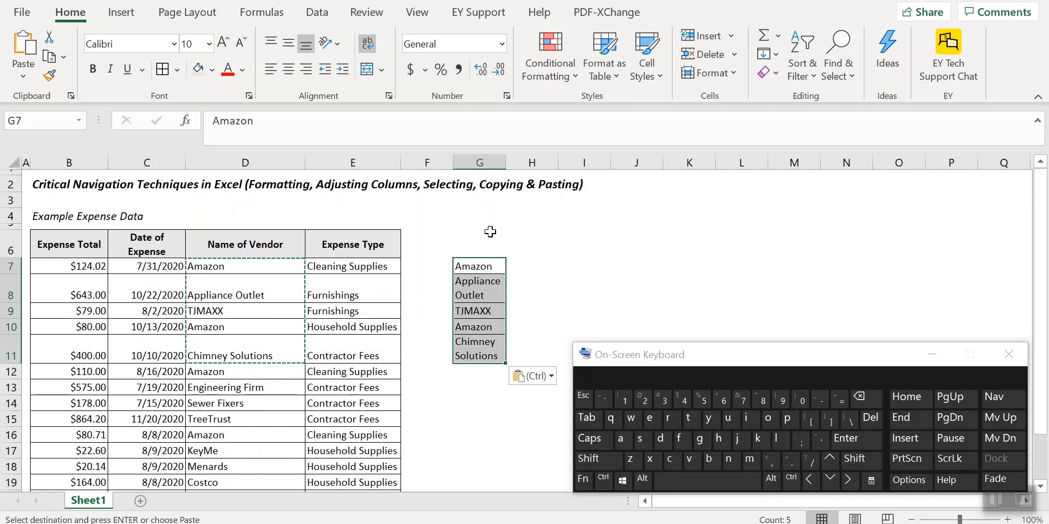
key(ctrl+z)
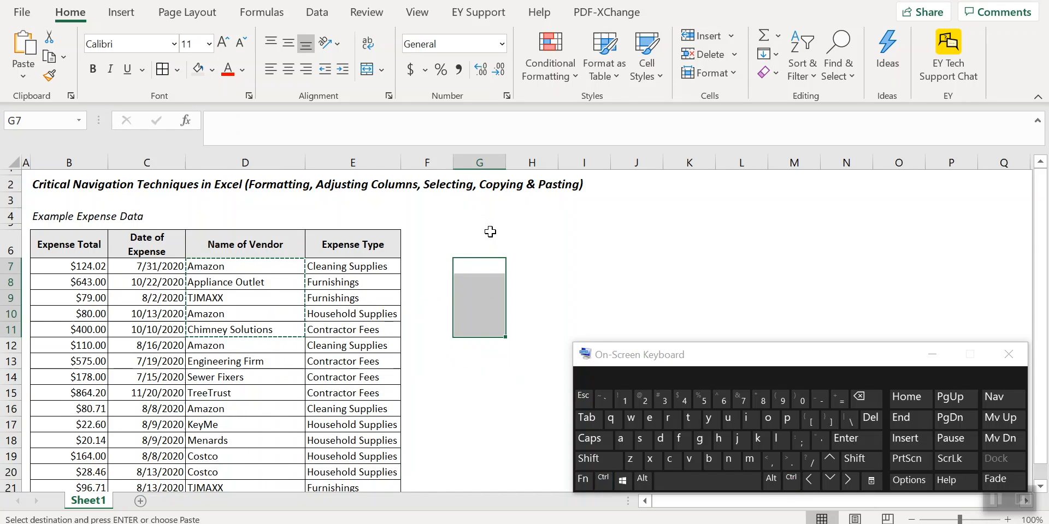
click(27, 73)
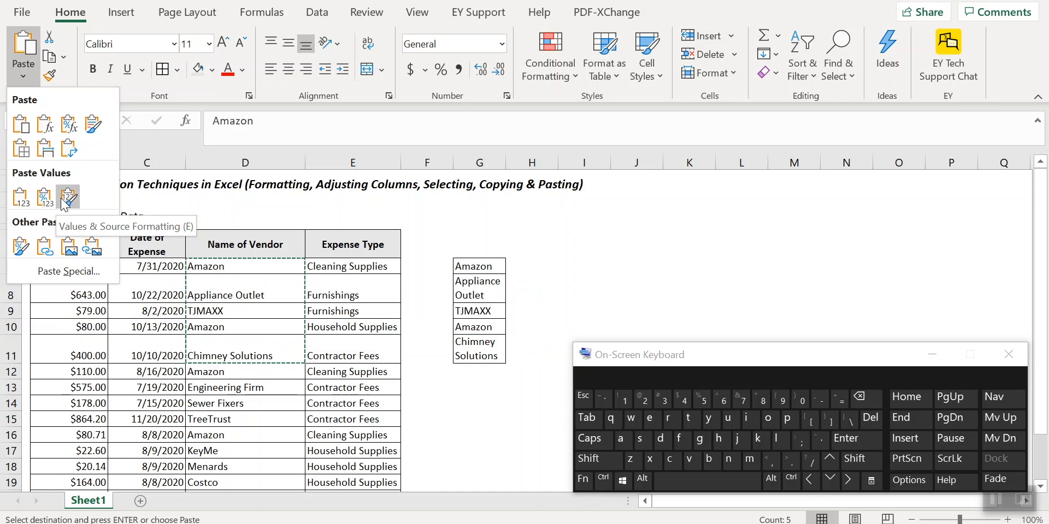
click(21, 205)
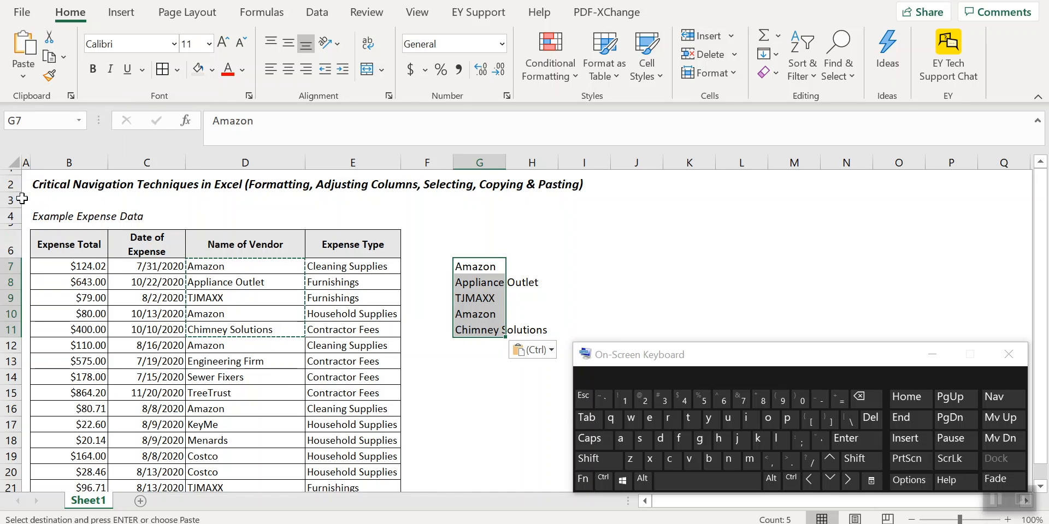
Compare the font settings of the original vendor cell D7 with those of the pasted cells in column G.
click(209, 268)
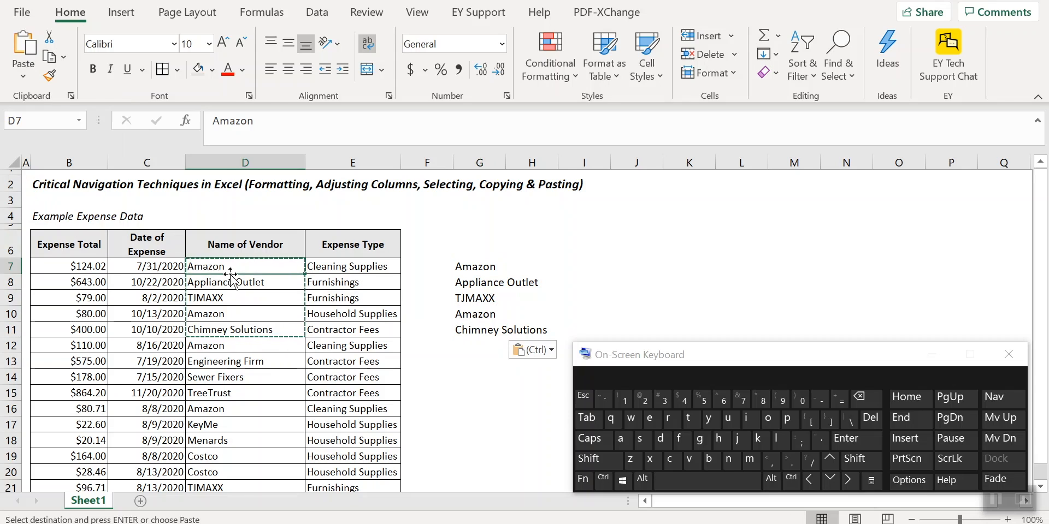
click(471, 266)
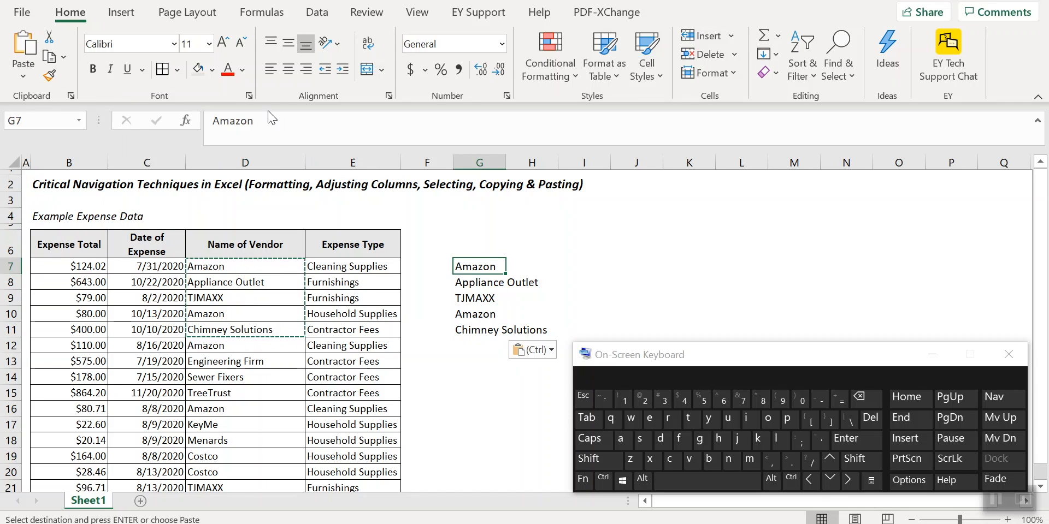
click(215, 266)
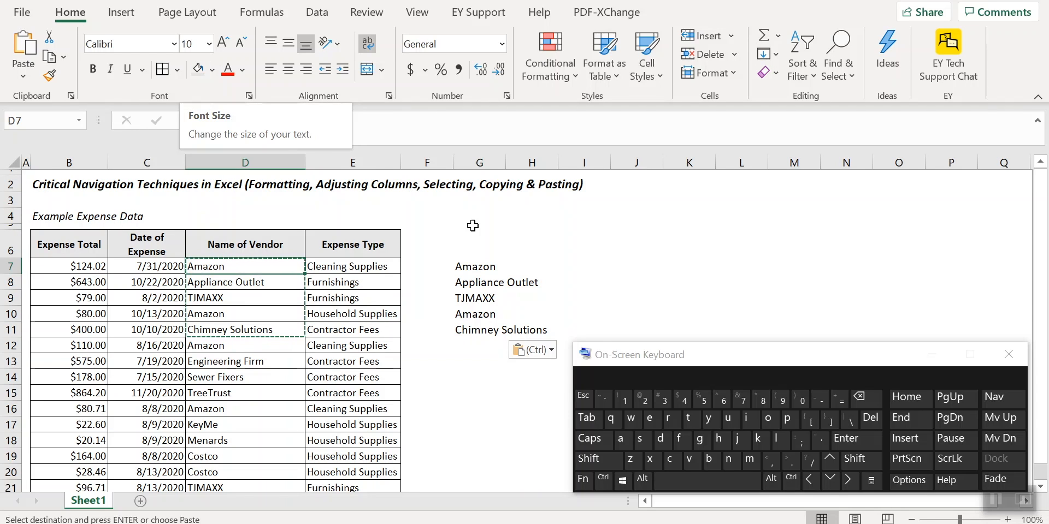
click(475, 281)
click(230, 266)
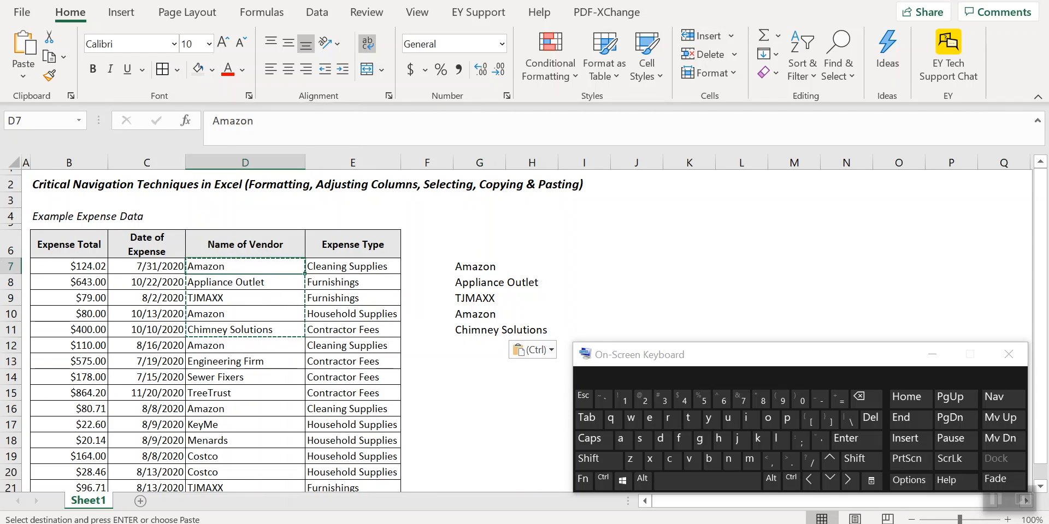
Cancel the pending copy, colour the text of D7 and D9 red, and fill D11 with yellow.
key(Escape)
click(242, 299)
click(226, 68)
click(230, 328)
click(212, 69)
click(241, 208)
click(264, 293)
Copy the recoloured vendor cells D7:D11 and paste them as values only starting at I7.
drag(254, 260, 246, 330)
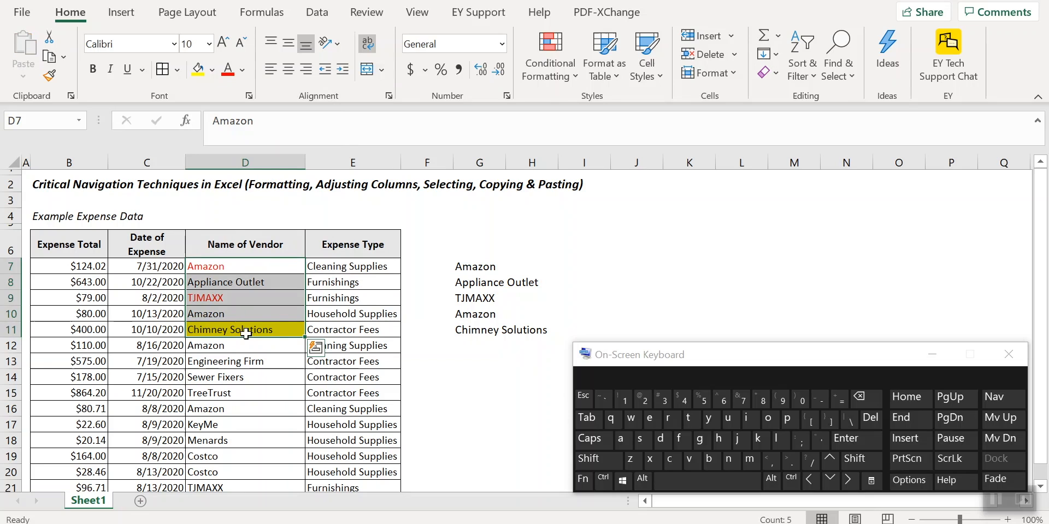
key(ctrl+c)
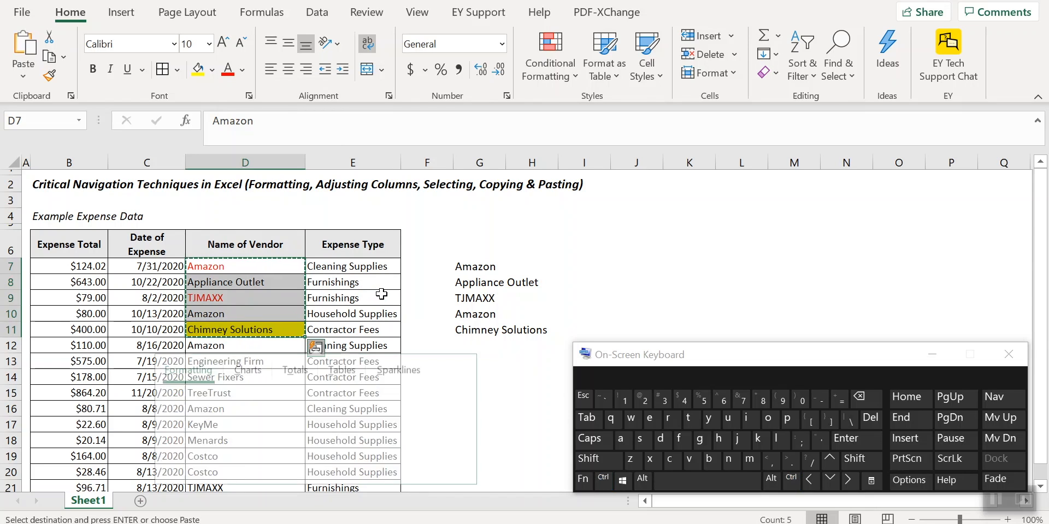
click(480, 267)
click(601, 267)
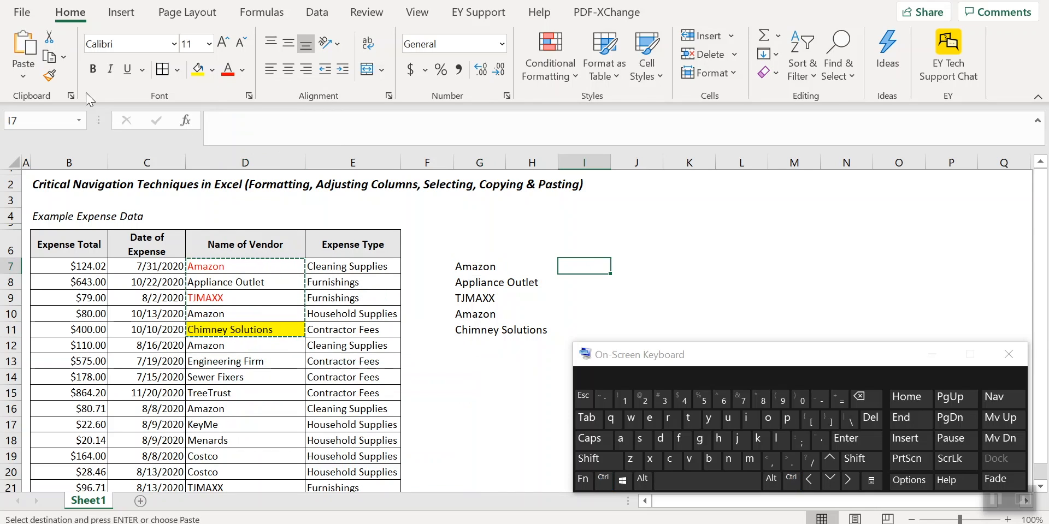
click(23, 76)
click(27, 197)
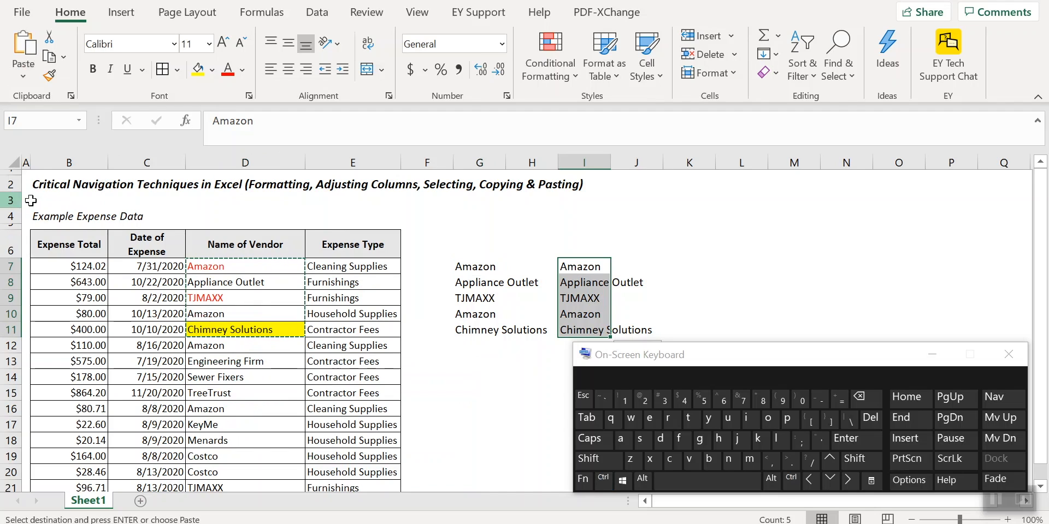